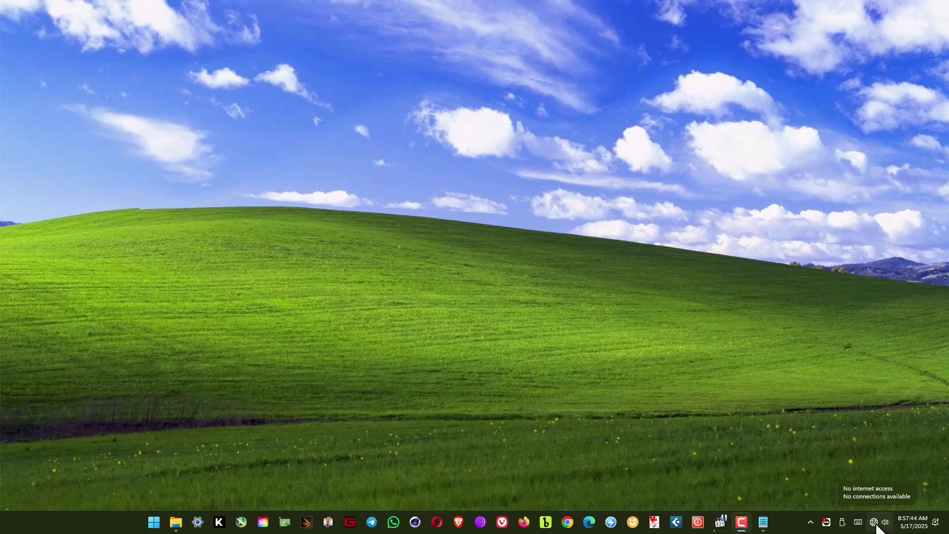
Navigate Settings to Windows Security's Virus & threat protection settings
{"action": "left_click", "coordinate": [198, 522]}
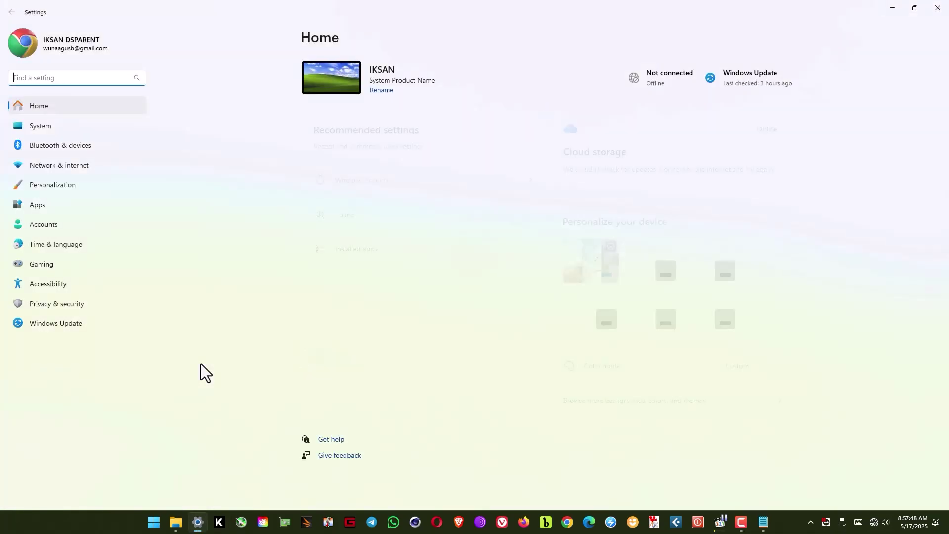
{"action": "left_click", "coordinate": [68, 307]}
{"action": "scroll", "coordinate": [298, 105], "scroll_direction": "down", "scroll_amount": 1}
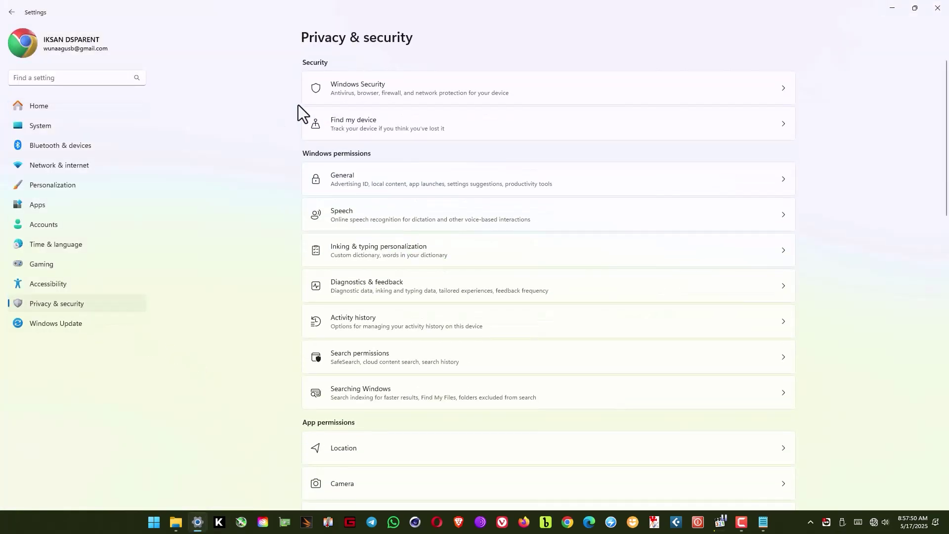
{"action": "left_click", "coordinate": [351, 88]}
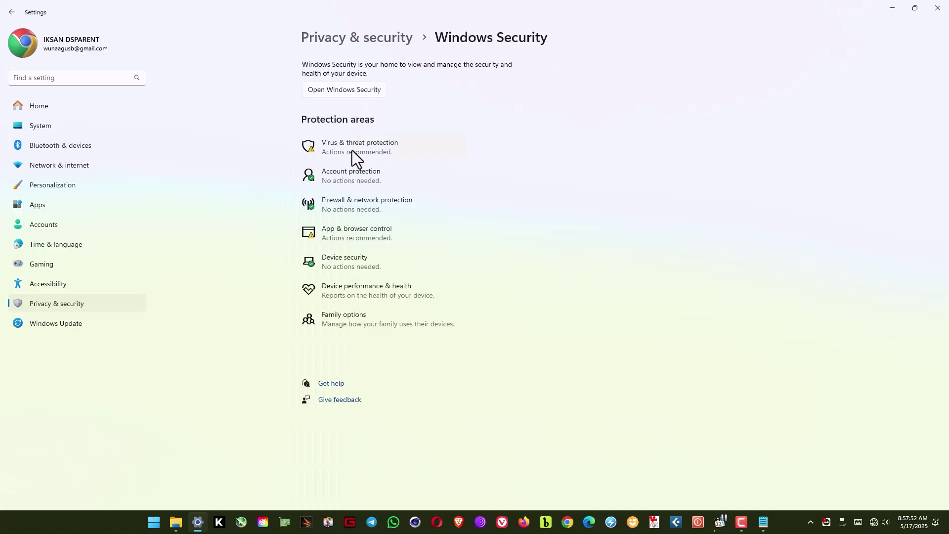
{"action": "left_click", "coordinate": [351, 149]}
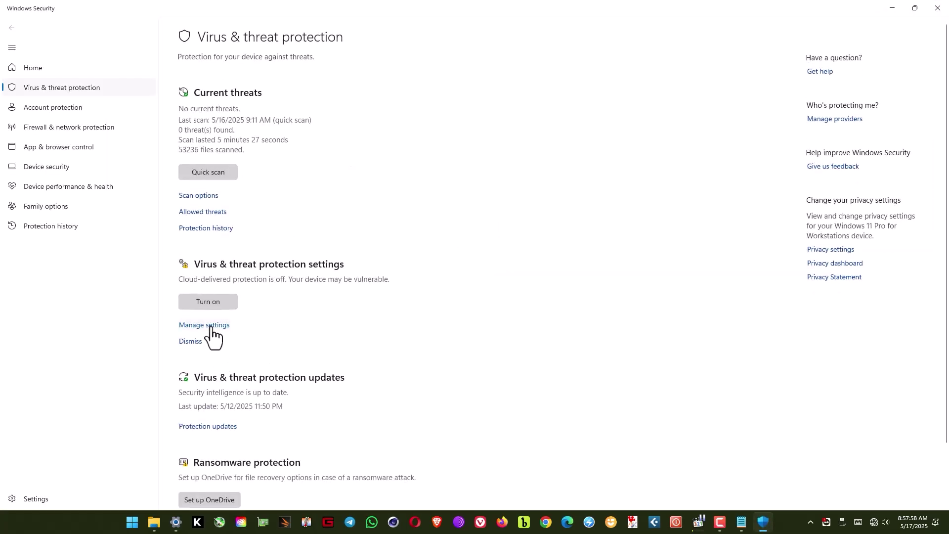
{"action": "left_click", "coordinate": [211, 328]}
Turn Real-time protection off, then close Windows Security and Settings
{"action": "left_click", "coordinate": [187, 155]}
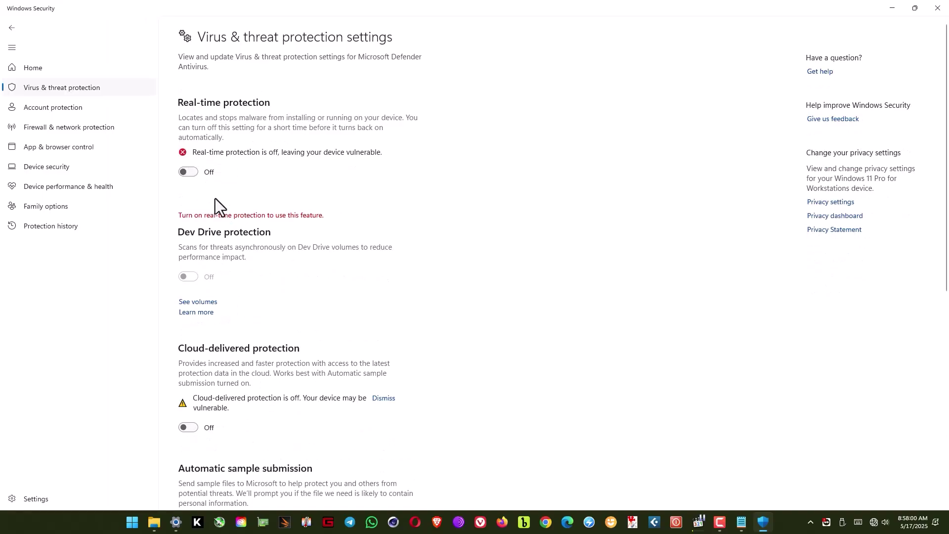
{"action": "scroll", "coordinate": [217, 271], "scroll_direction": "down", "scroll_amount": 3}
{"action": "scroll", "coordinate": [217, 271], "scroll_direction": "down", "scroll_amount": 4}
{"action": "scroll", "coordinate": [218, 271], "scroll_direction": "up", "scroll_amount": 7}
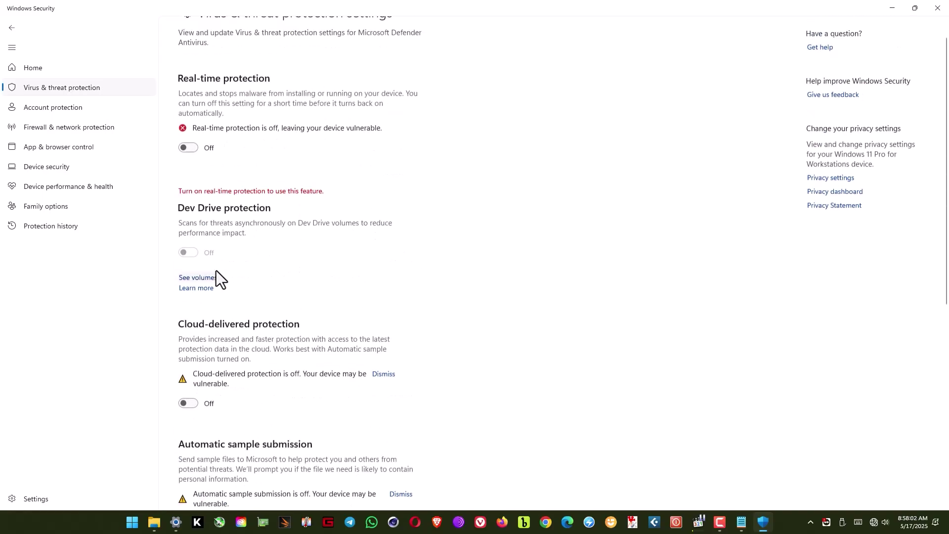
{"action": "scroll", "coordinate": [216, 271], "scroll_direction": "up", "scroll_amount": 1}
{"action": "left_click", "coordinate": [936, 10]}
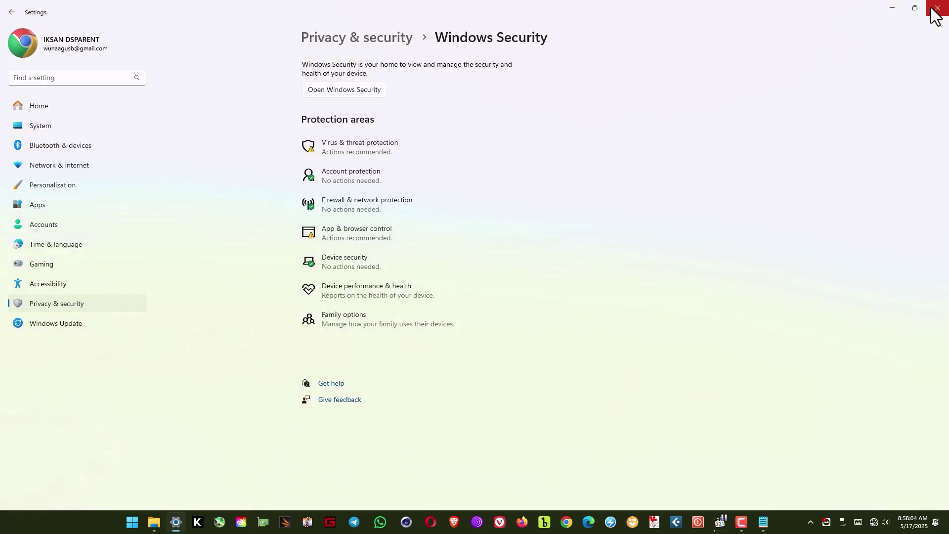
{"action": "left_click", "coordinate": [932, 9]}
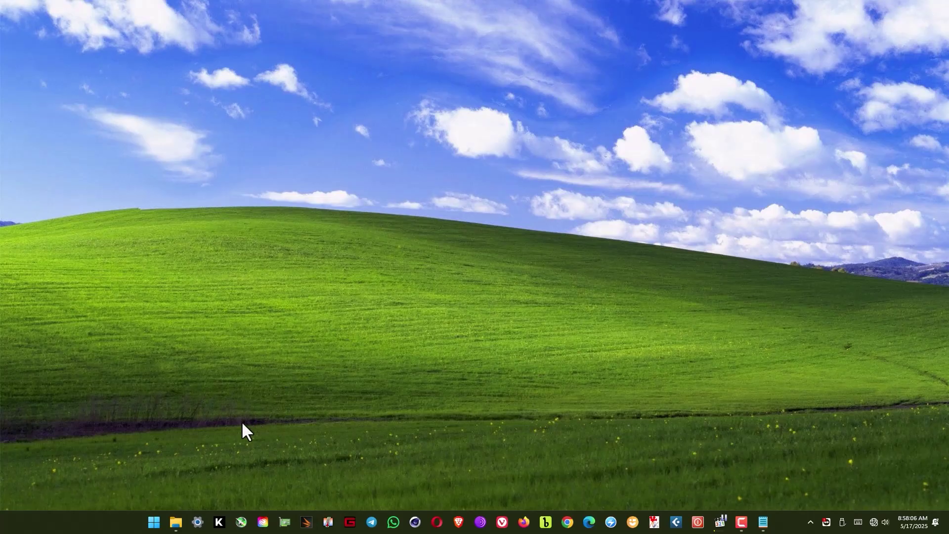
Show MultiCam Capture as extra large icons and extract Autodesk_AutoCAD_2019.0.1_Update_Onlyx64.rar to its own folder
{"action": "left_click", "coordinate": [183, 520]}
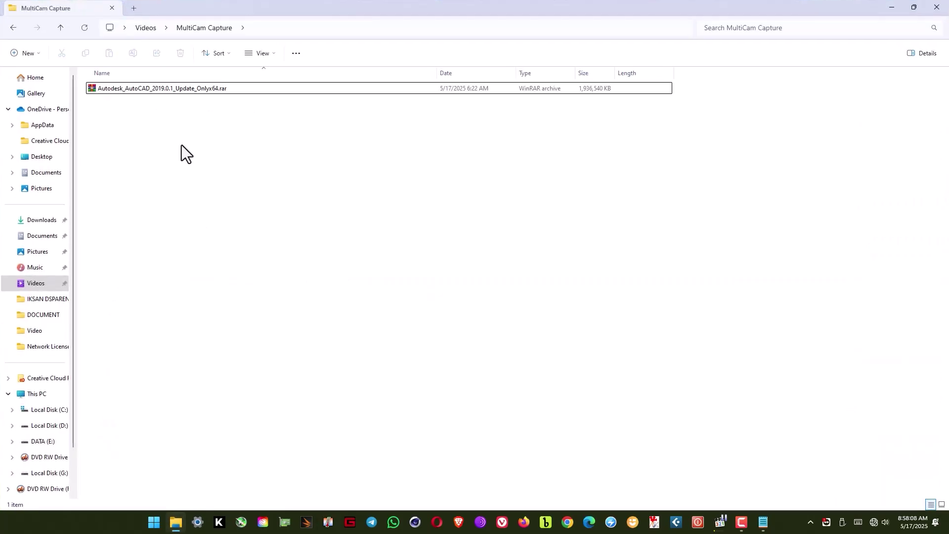
{"action": "left_click", "coordinate": [181, 86]}
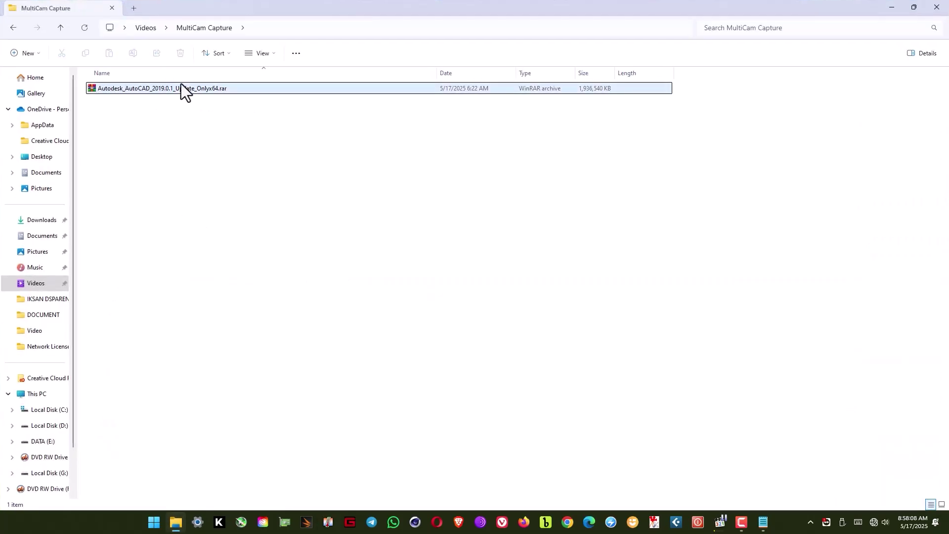
{"action": "right_click", "coordinate": [179, 148]}
{"action": "mouse_move", "coordinate": [236, 154]}
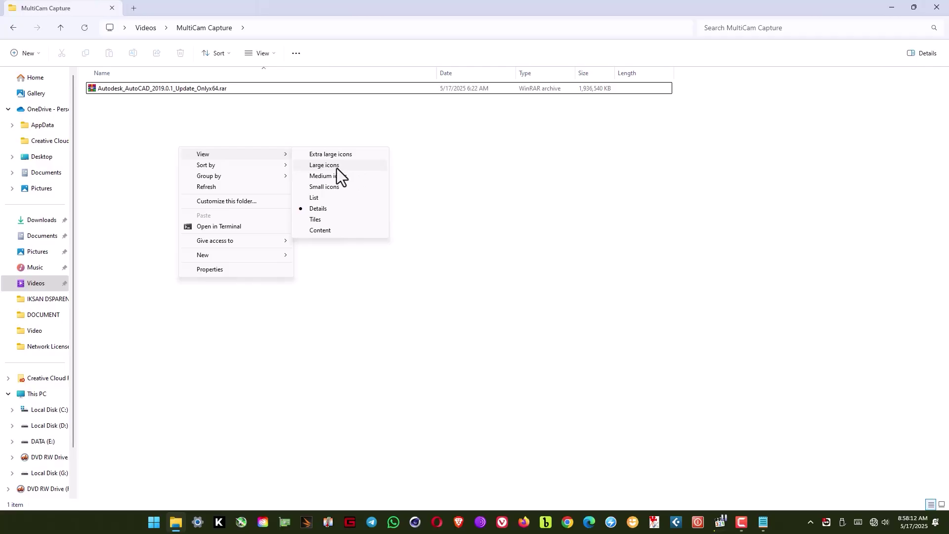
{"action": "left_click", "coordinate": [333, 154]}
{"action": "right_click", "coordinate": [179, 156]}
{"action": "mouse_move", "coordinate": [209, 176]}
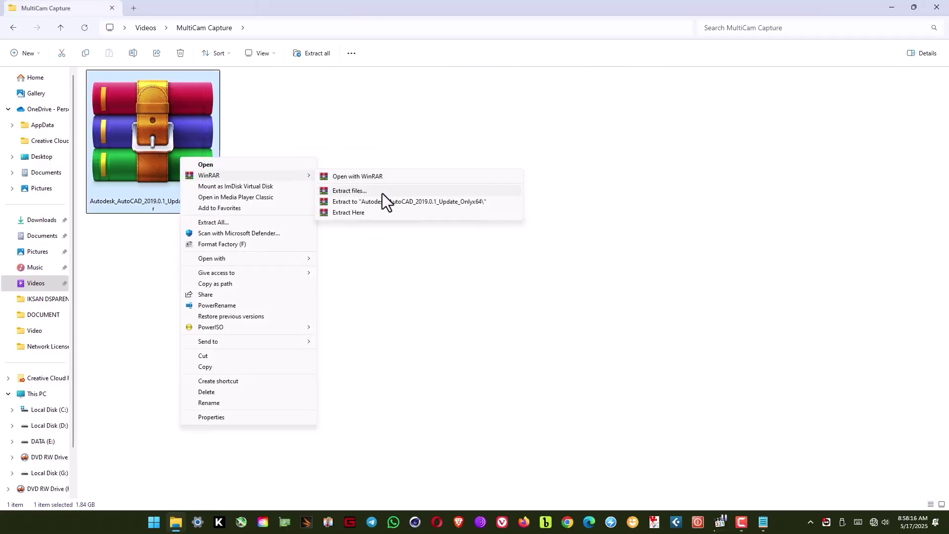
{"action": "left_click", "coordinate": [382, 202]}
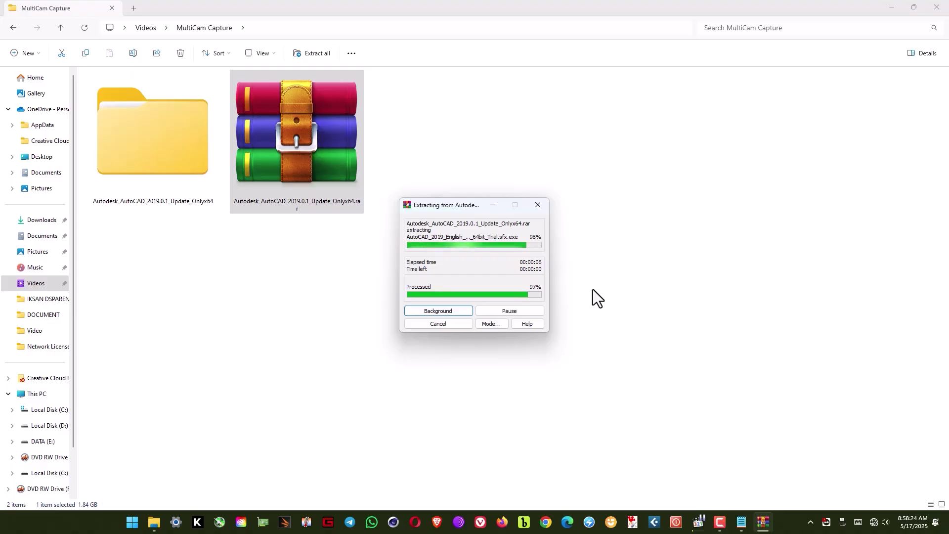
Run AutoCAD_2019_English_Win_64bit_Trial.sfx.exe as administrator from the x64 folder, unpacking to C:\Autodesk
{"action": "double_click", "coordinate": [165, 153]}
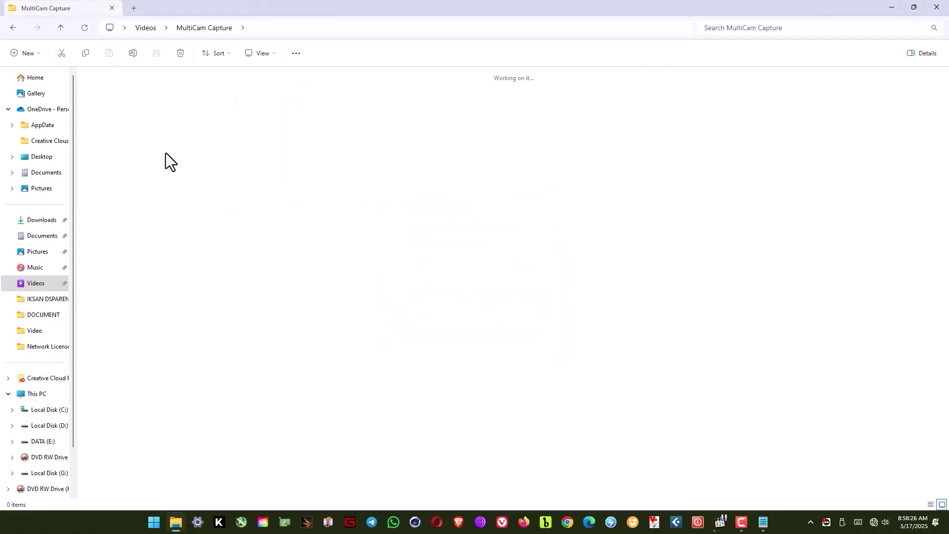
{"action": "double_click", "coordinate": [126, 110]}
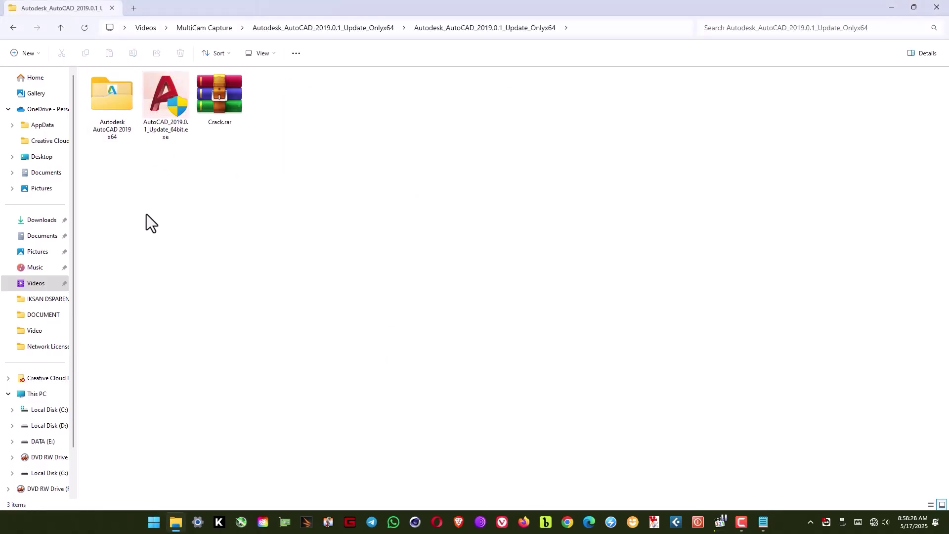
{"action": "double_click", "coordinate": [107, 124]}
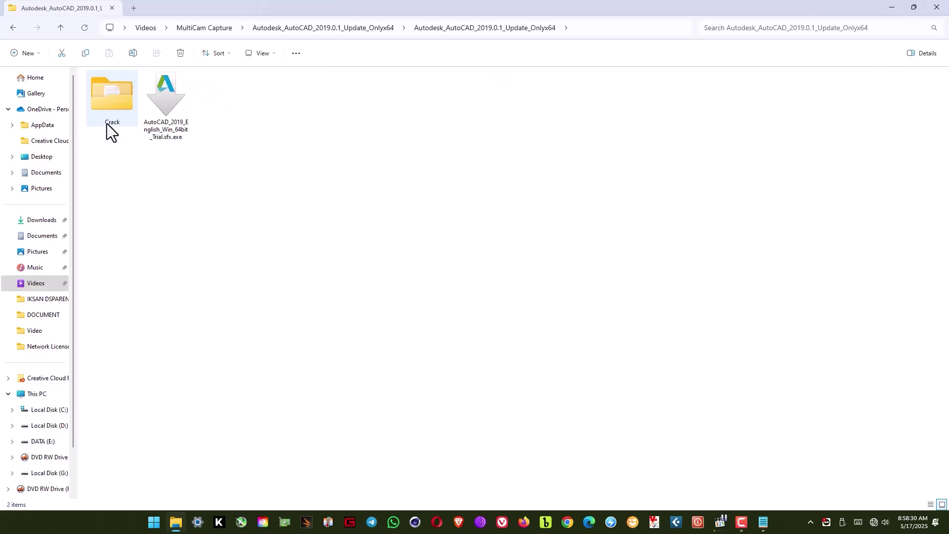
{"action": "right_click", "coordinate": [159, 112]}
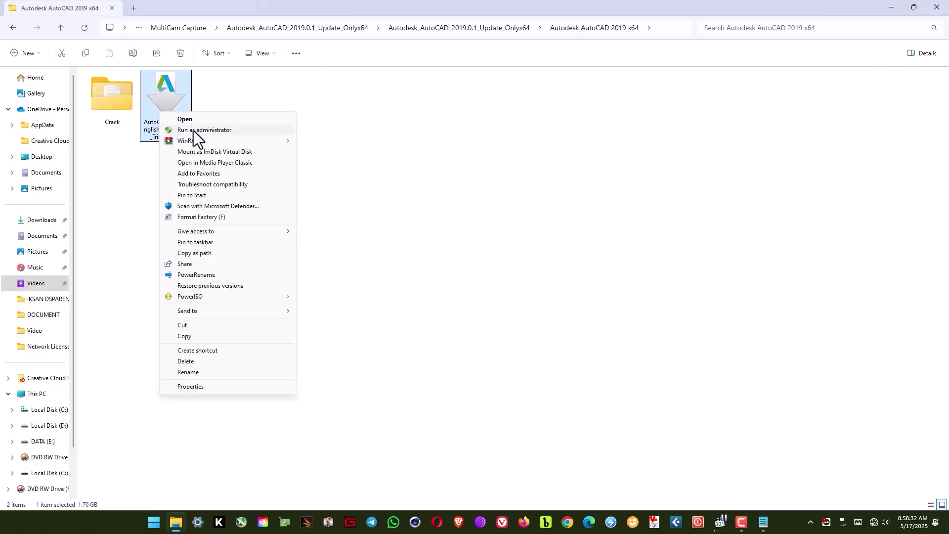
{"action": "left_click", "coordinate": [202, 131]}
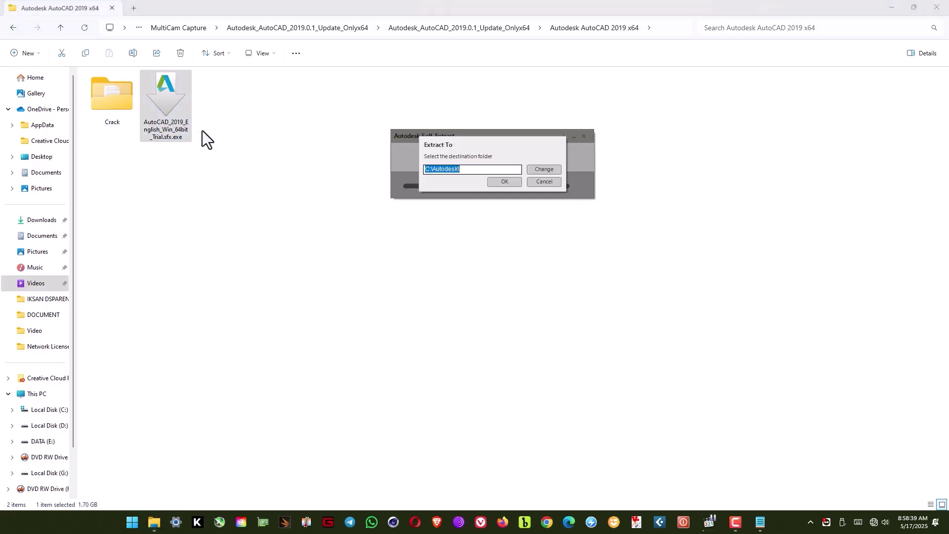
{"action": "left_click", "coordinate": [500, 182]}
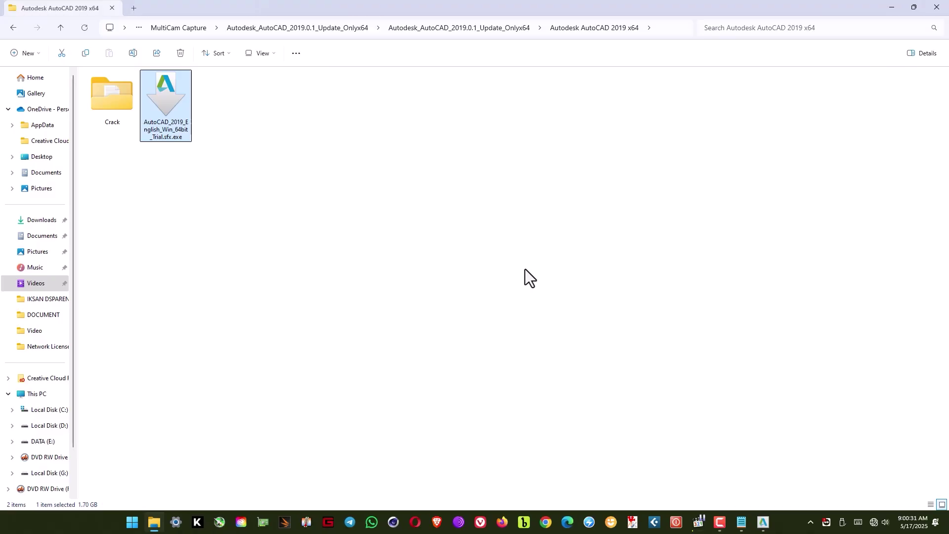
Install AutoCAD 2019, accept the license, and keep the default configuration
{"action": "left_click", "coordinate": [765, 521]}
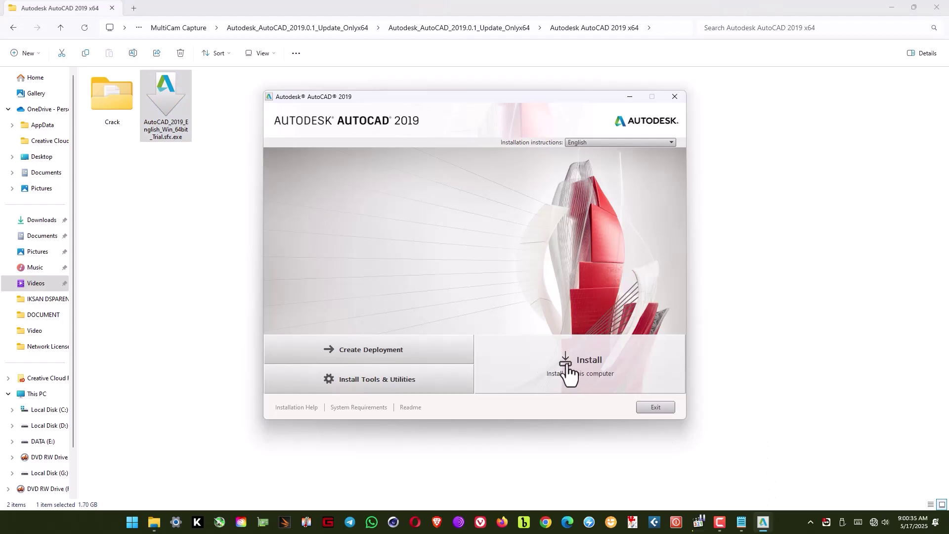
{"action": "left_click", "coordinate": [579, 382]}
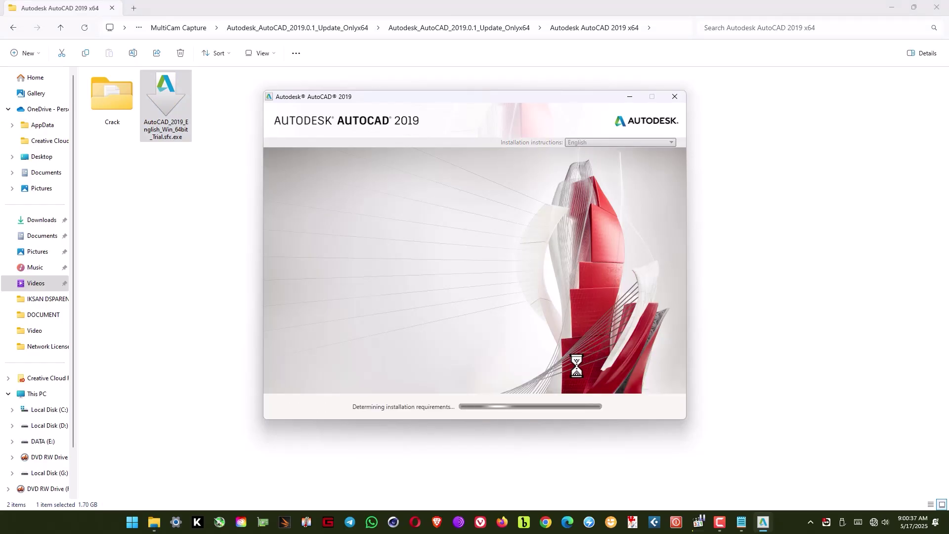
{"action": "left_click", "coordinate": [602, 379]}
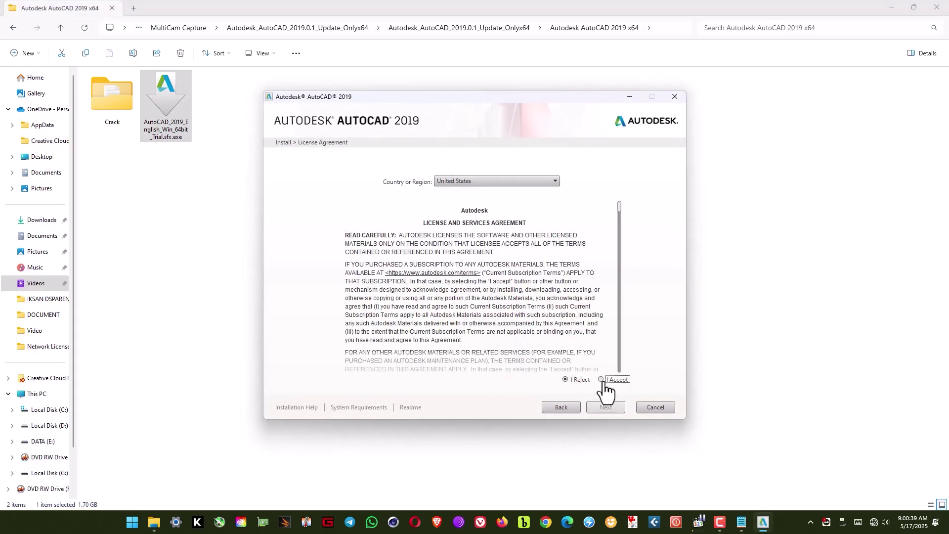
{"action": "left_click", "coordinate": [611, 407]}
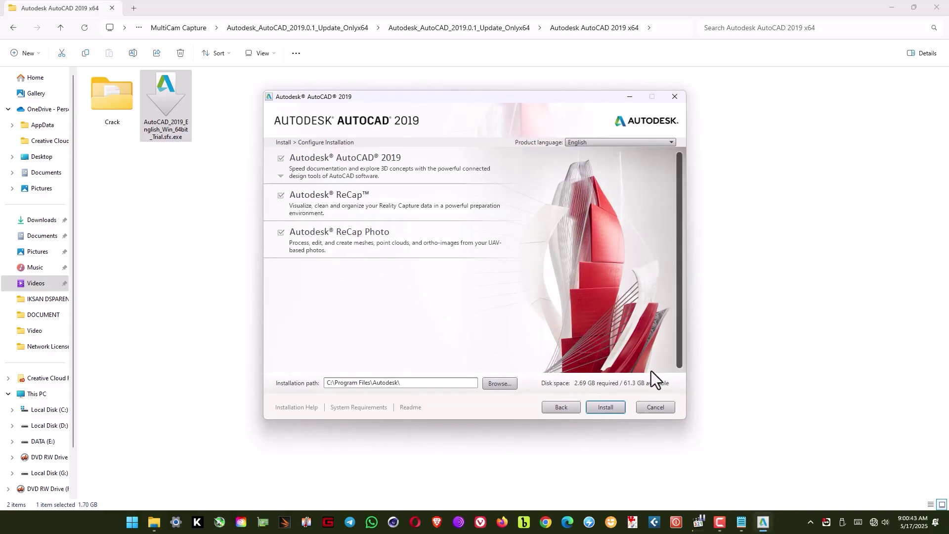
{"action": "left_click", "coordinate": [611, 408]}
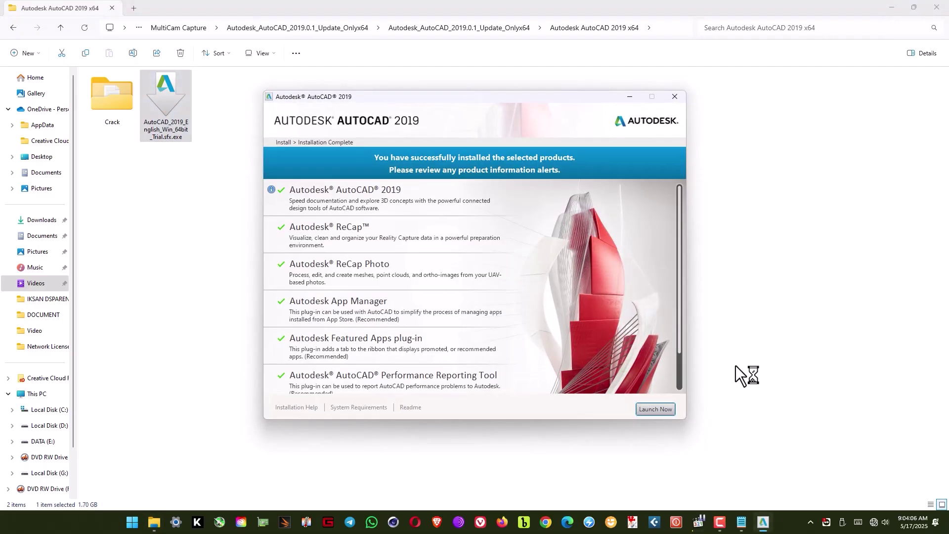
Close the installer and extract Crack.rar into a Crack folder
{"action": "left_click", "coordinate": [676, 96]}
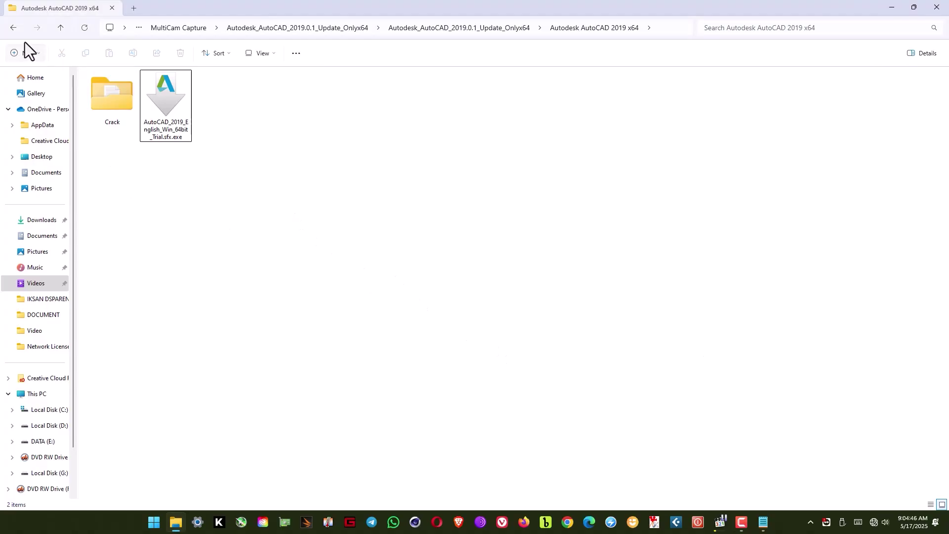
{"action": "left_click", "coordinate": [14, 29]}
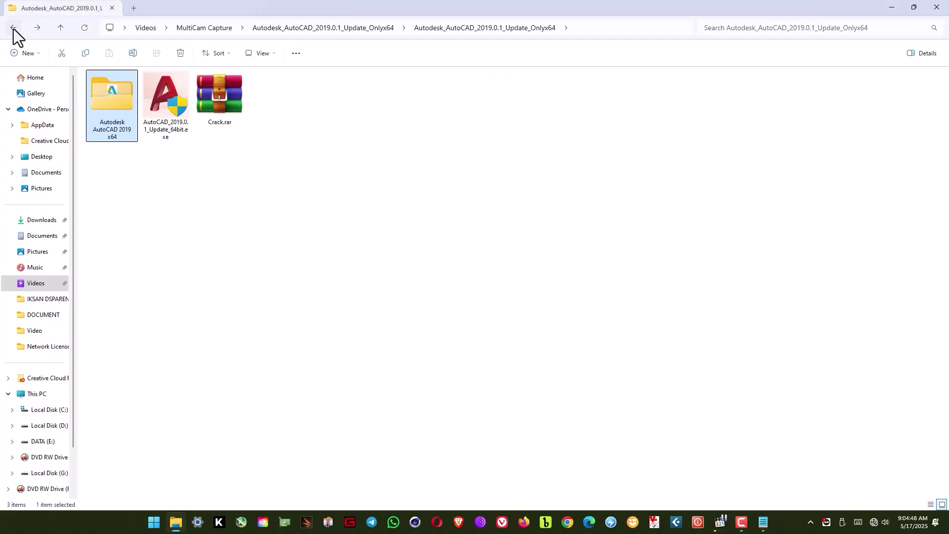
{"action": "left_click", "coordinate": [213, 102]}
{"action": "right_click", "coordinate": [214, 102]}
{"action": "mouse_move", "coordinate": [242, 120]}
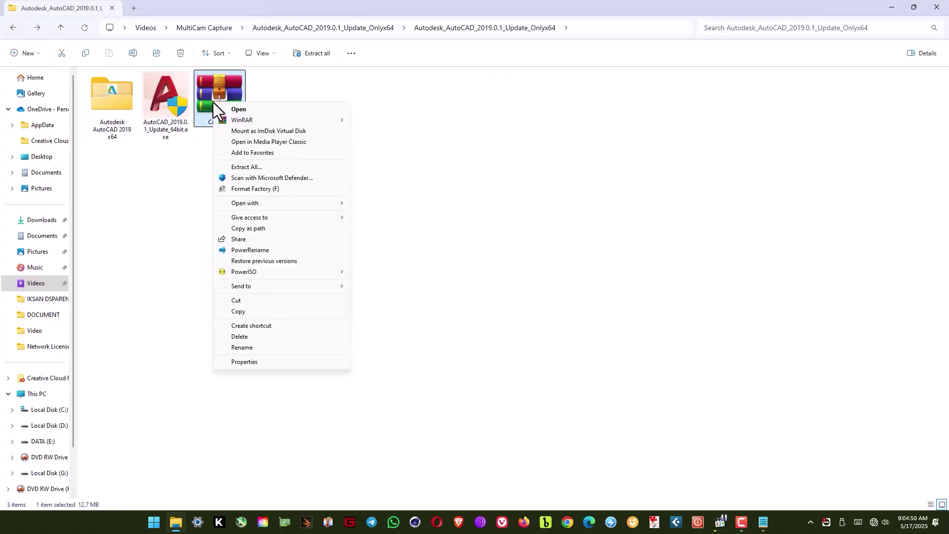
{"action": "left_click", "coordinate": [415, 146]}
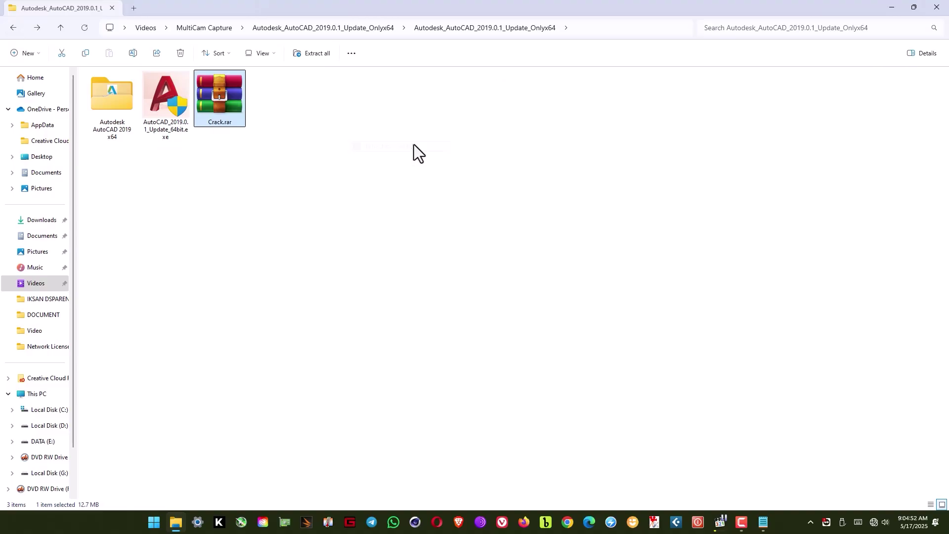
{"action": "left_click", "coordinate": [269, 231]}
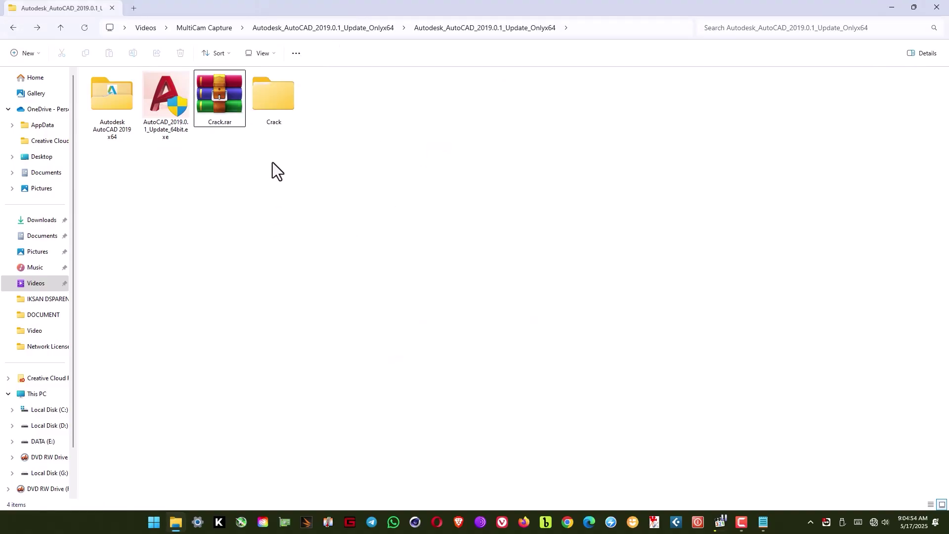
Copy licpath.lic from the inner Crack folder
{"action": "double_click", "coordinate": [275, 114]}
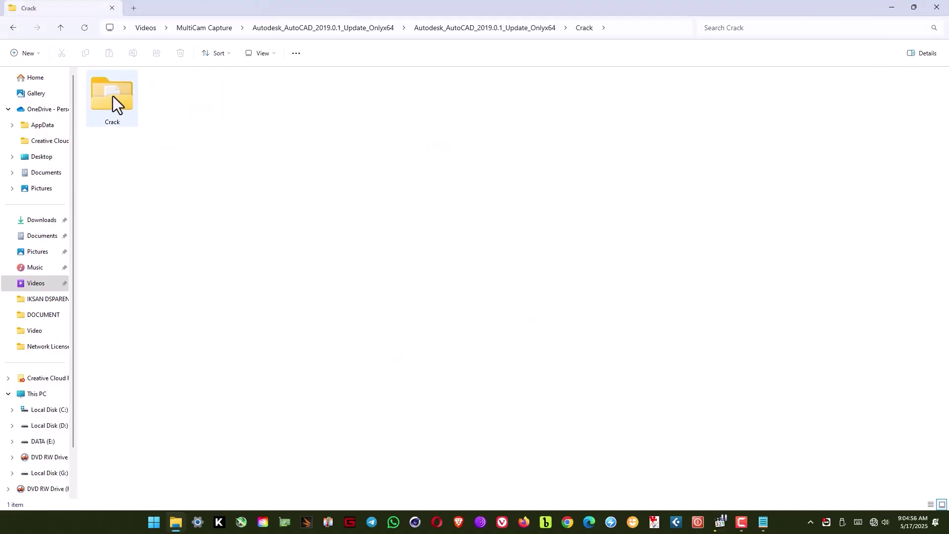
{"action": "double_click", "coordinate": [112, 95]}
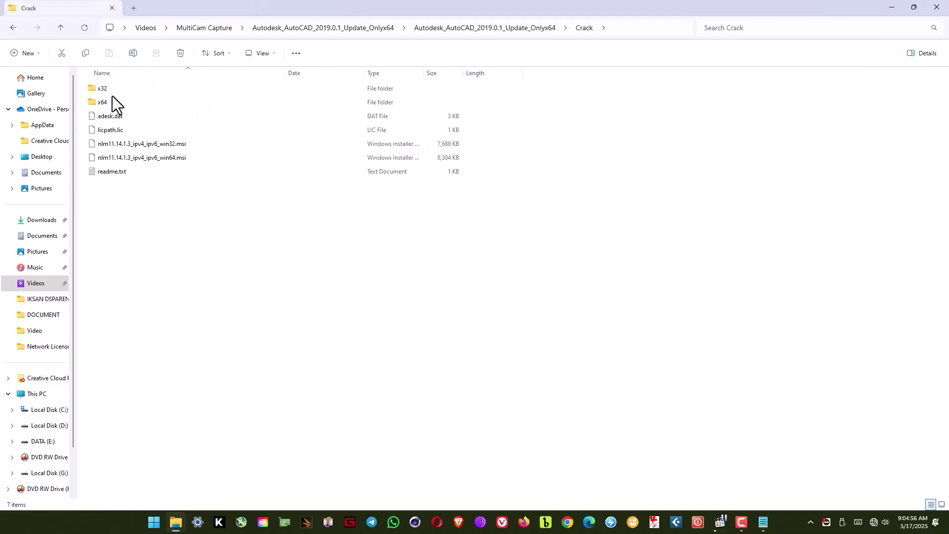
{"action": "right_click", "coordinate": [115, 131]}
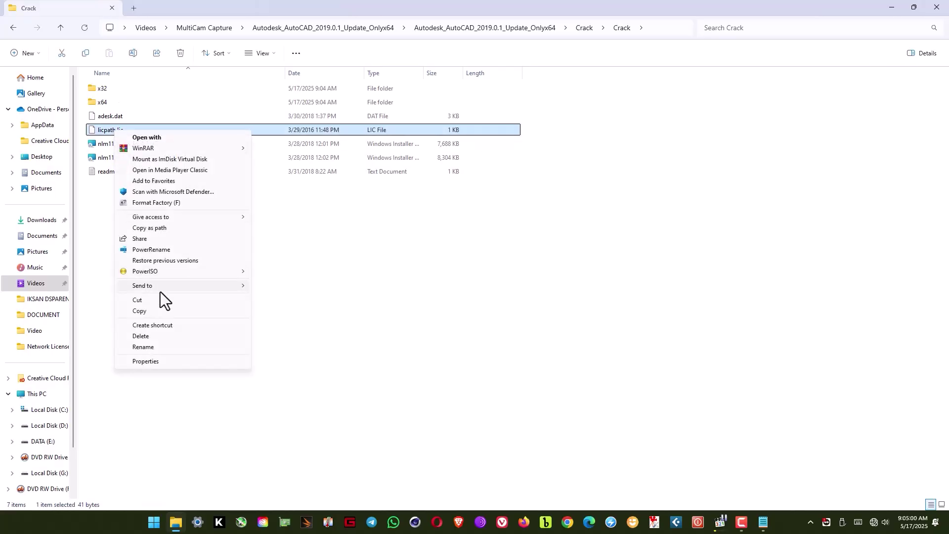
{"action": "left_click", "coordinate": [146, 312]}
{"action": "left_click", "coordinate": [115, 270]}
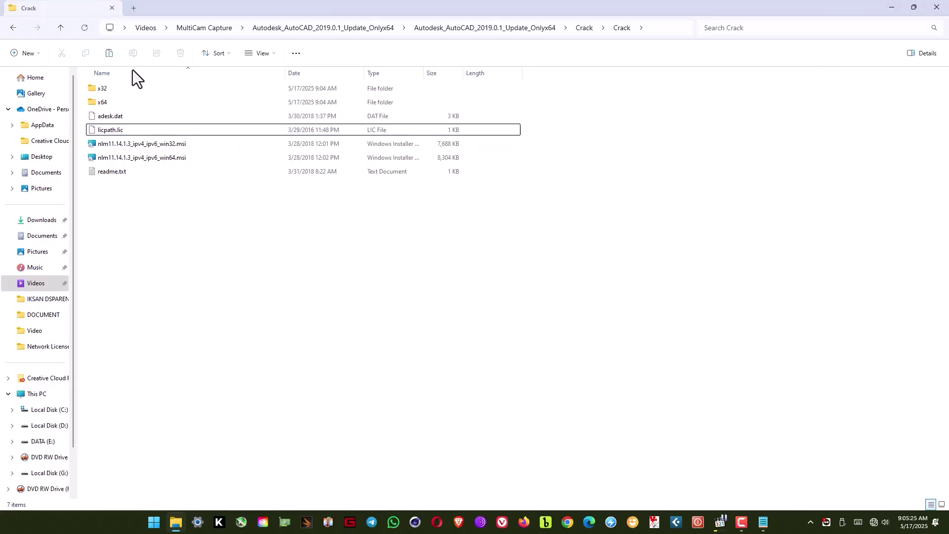
Open Local Disk (C:) in a new tab with hidden items shown
{"action": "left_click", "coordinate": [134, 10]}
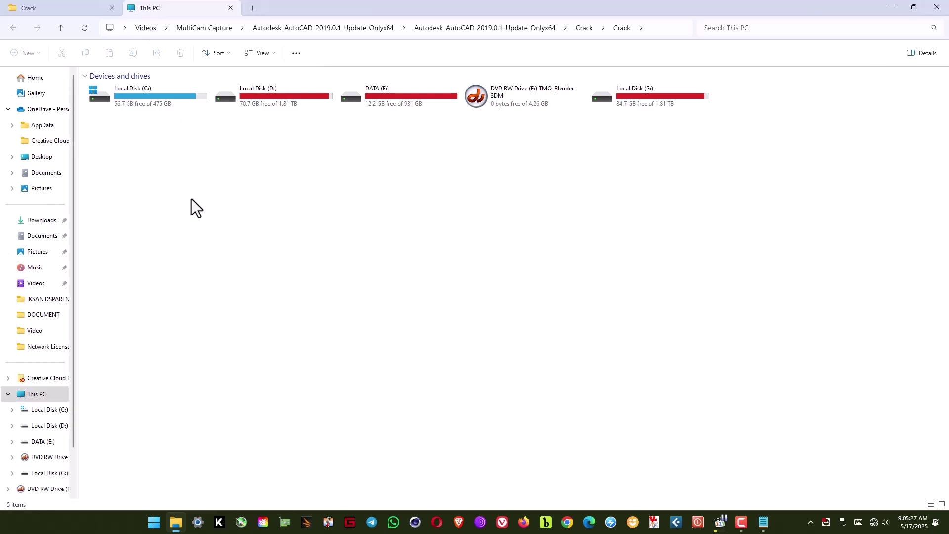
{"action": "double_click", "coordinate": [153, 102]}
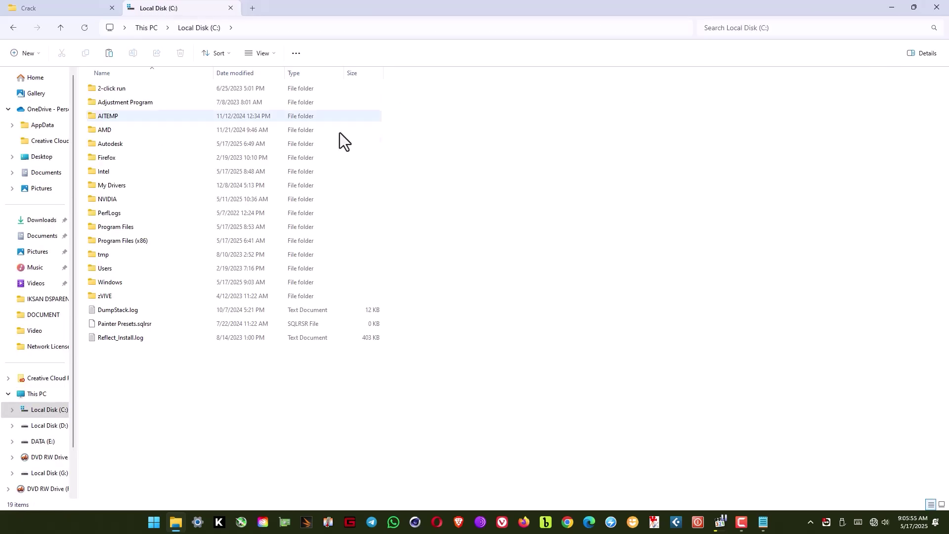
{"action": "left_click", "coordinate": [262, 55]}
{"action": "mouse_move", "coordinate": [258, 237]}
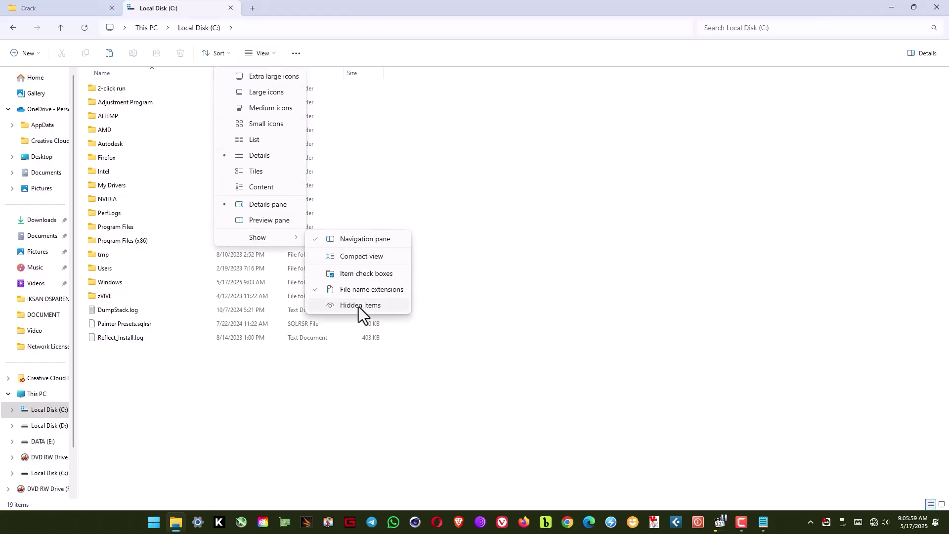
{"action": "left_click", "coordinate": [359, 307]}
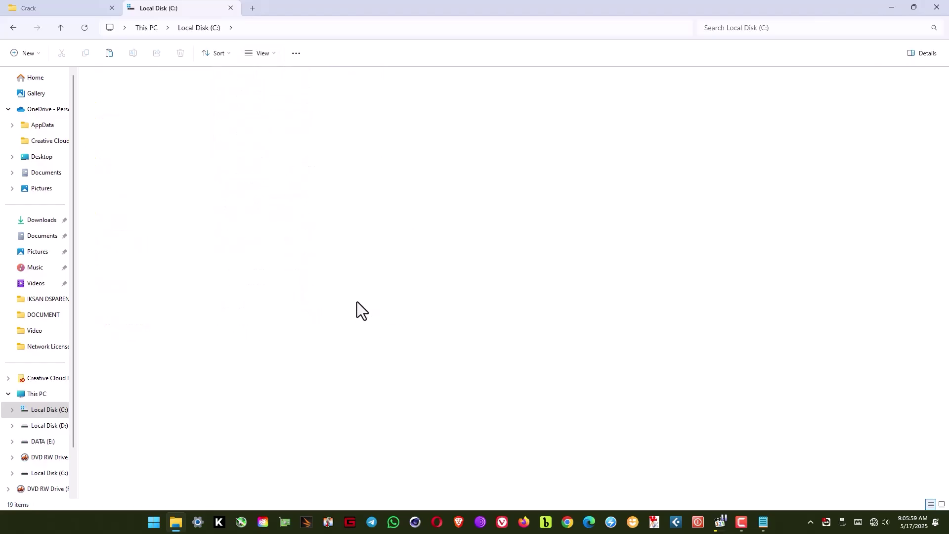
{"action": "right_click", "coordinate": [474, 207]}
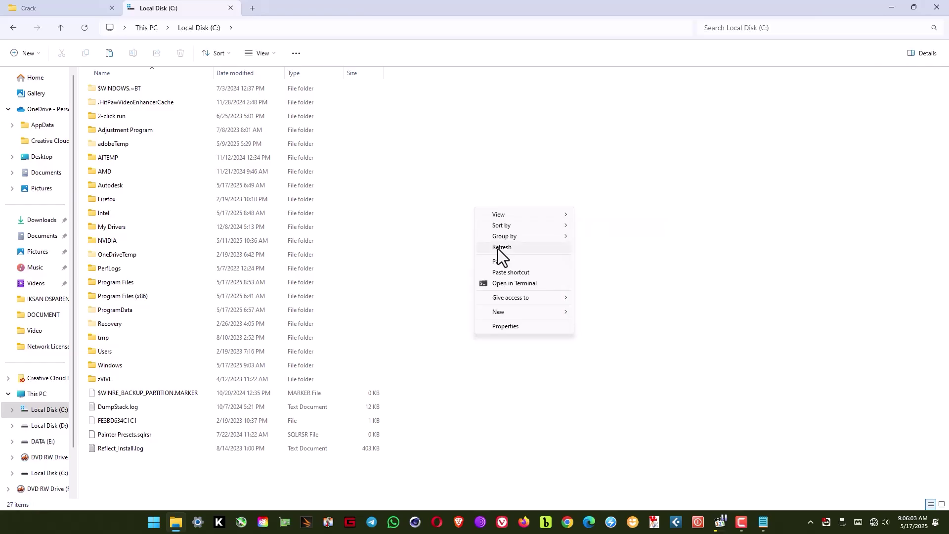
{"action": "left_click", "coordinate": [498, 249]}
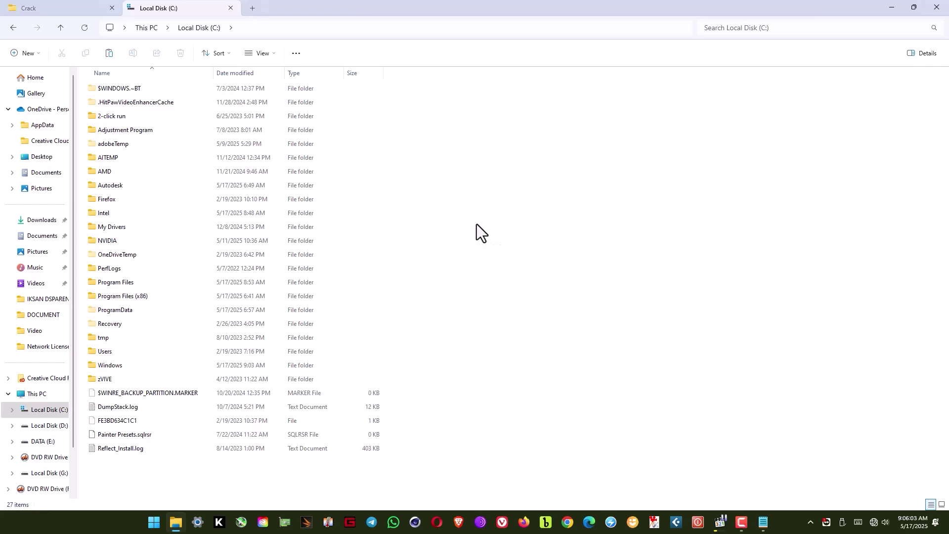
Paste licpath.lic into ProgramData\Autodesk\CLM\LGS\919K1_2019.0.0.F
{"action": "double_click", "coordinate": [117, 313]}
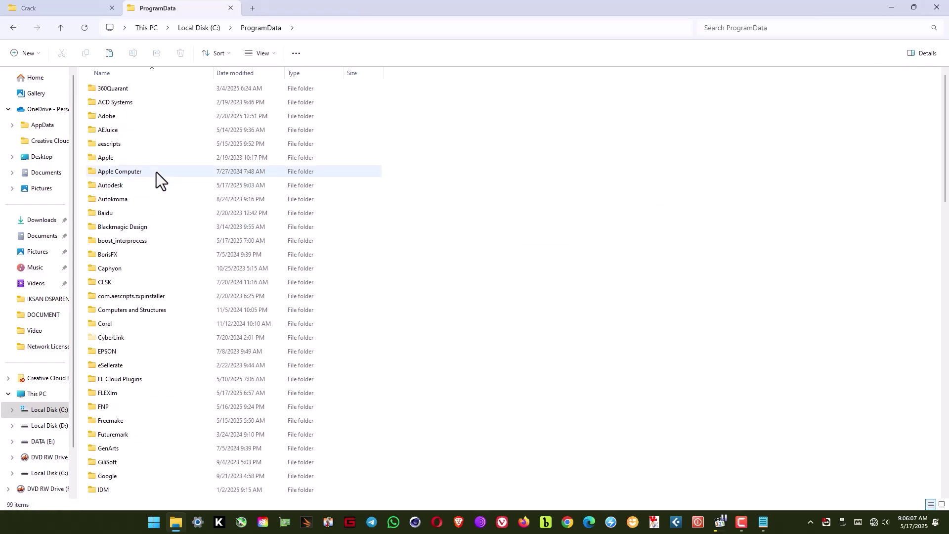
{"action": "left_click", "coordinate": [106, 188]}
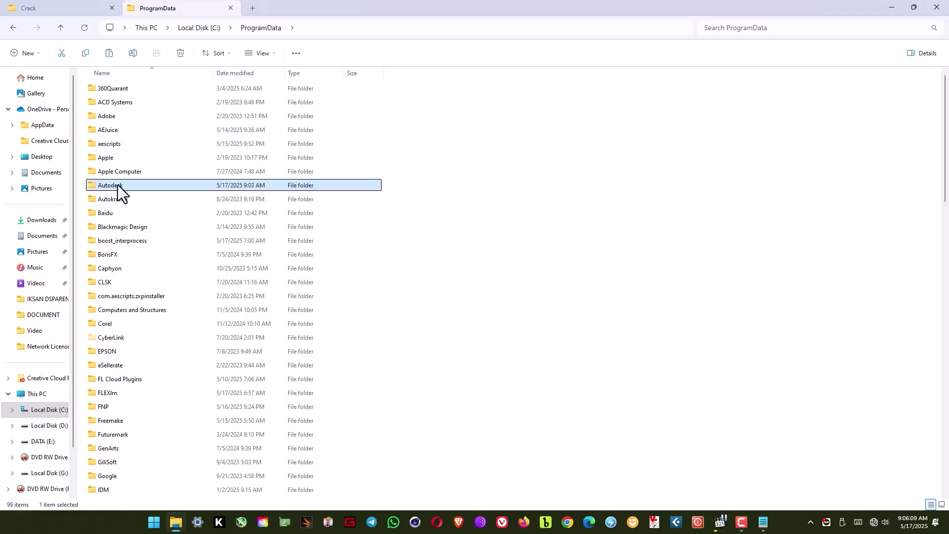
{"action": "double_click", "coordinate": [119, 185]}
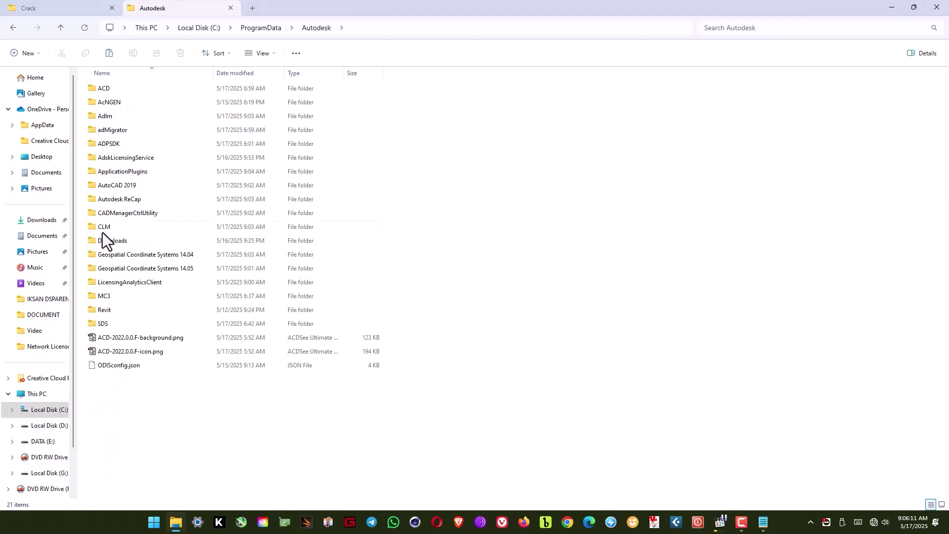
{"action": "double_click", "coordinate": [102, 227]}
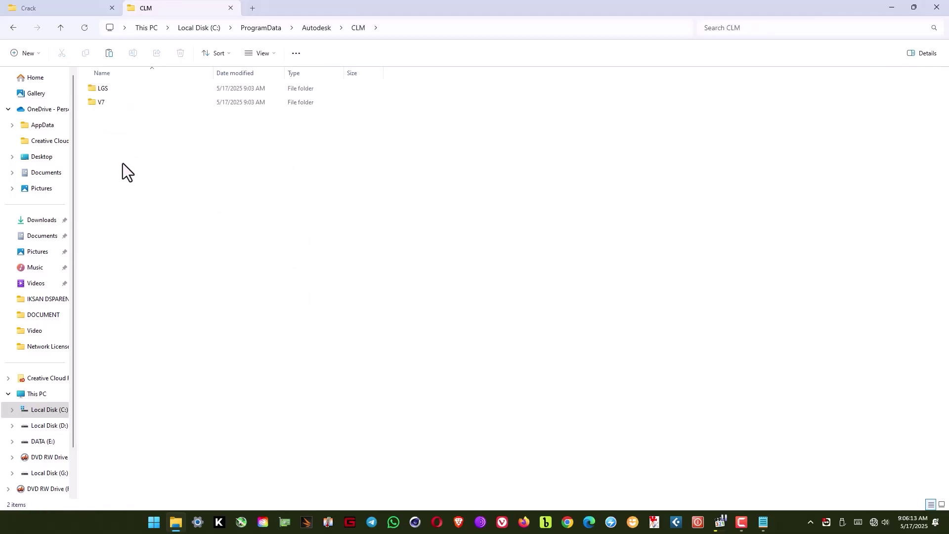
{"action": "double_click", "coordinate": [105, 91]}
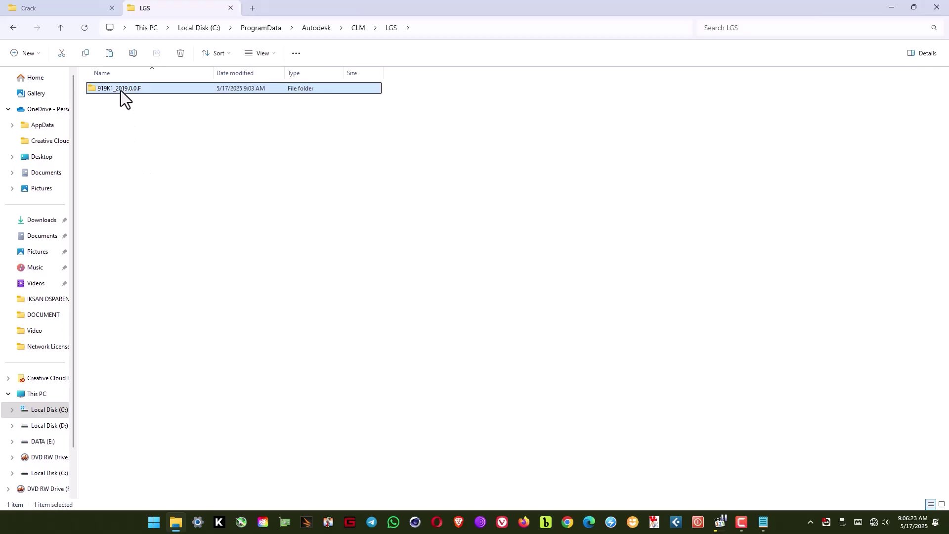
{"action": "double_click", "coordinate": [126, 91]}
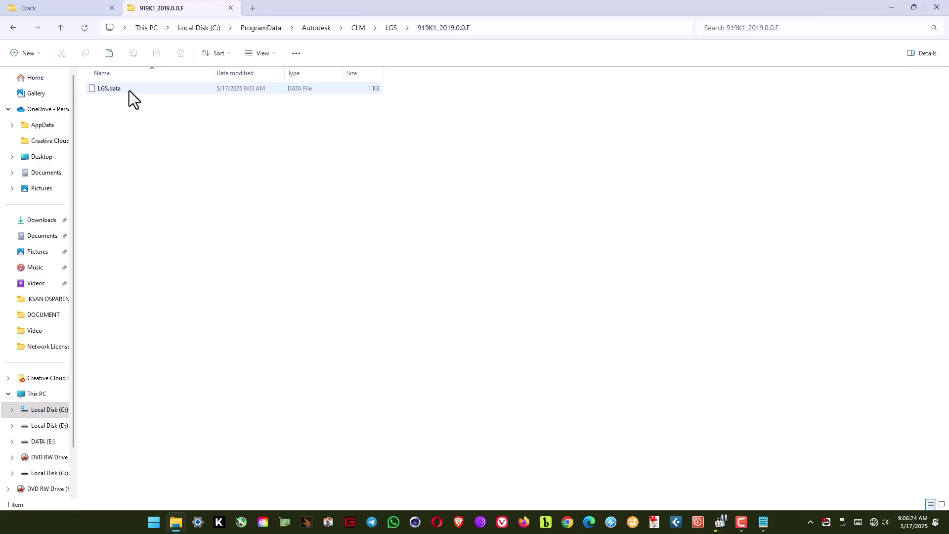
{"action": "right_click", "coordinate": [124, 137]}
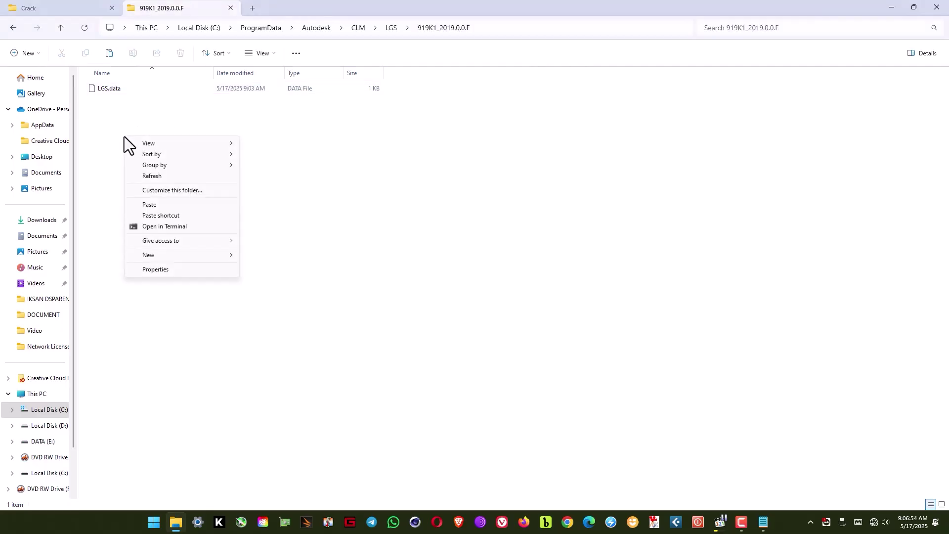
{"action": "left_click", "coordinate": [150, 206]}
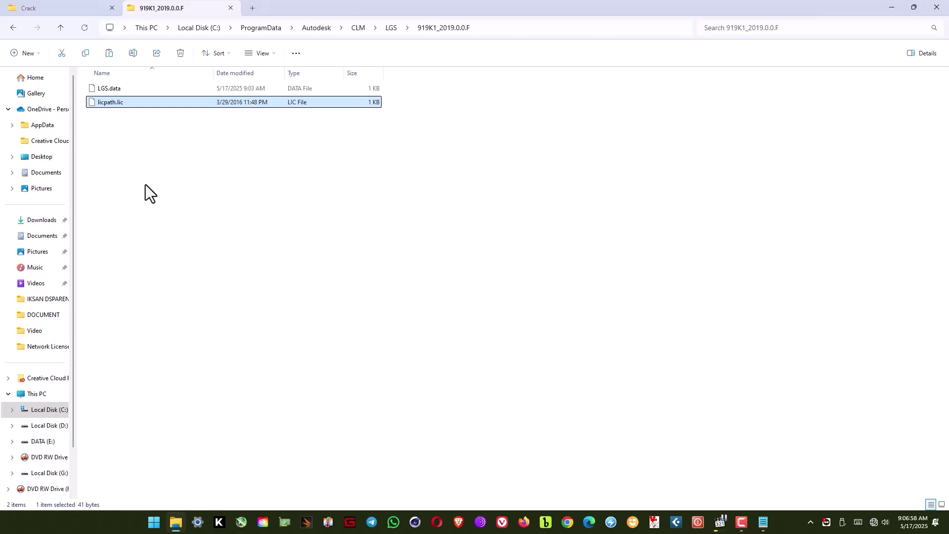
{"action": "left_click", "coordinate": [146, 185]}
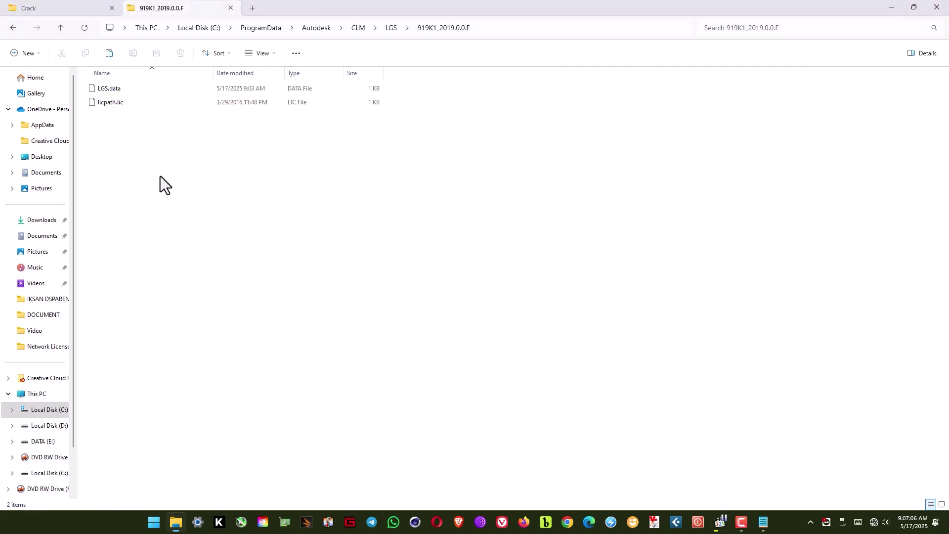
Copy adlmint.dll from the Crack x64 folder
{"action": "left_click", "coordinate": [34, 6]}
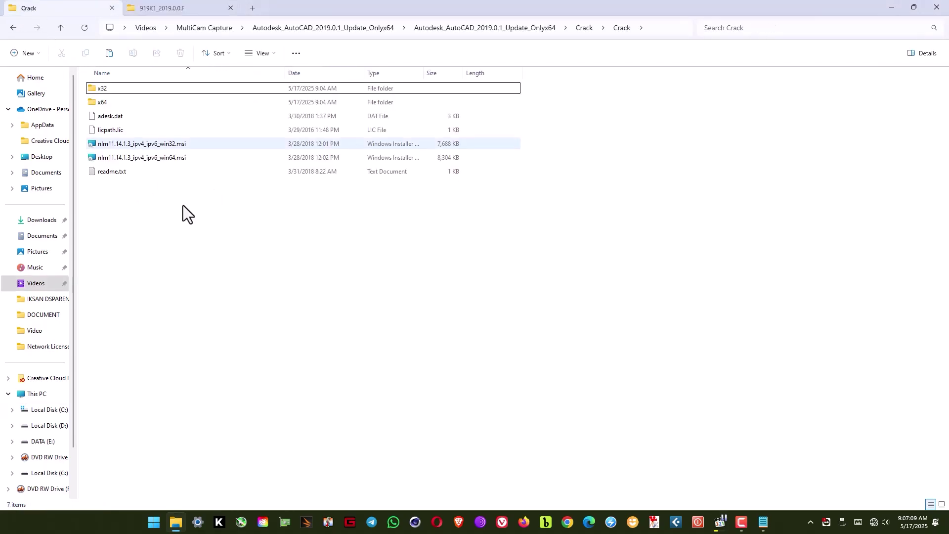
{"action": "double_click", "coordinate": [102, 101]}
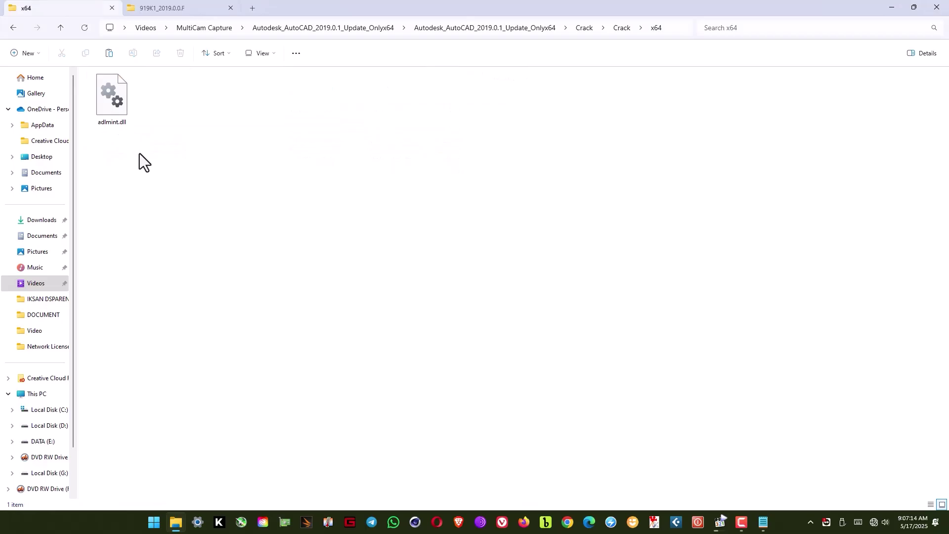
{"action": "left_click", "coordinate": [117, 112]}
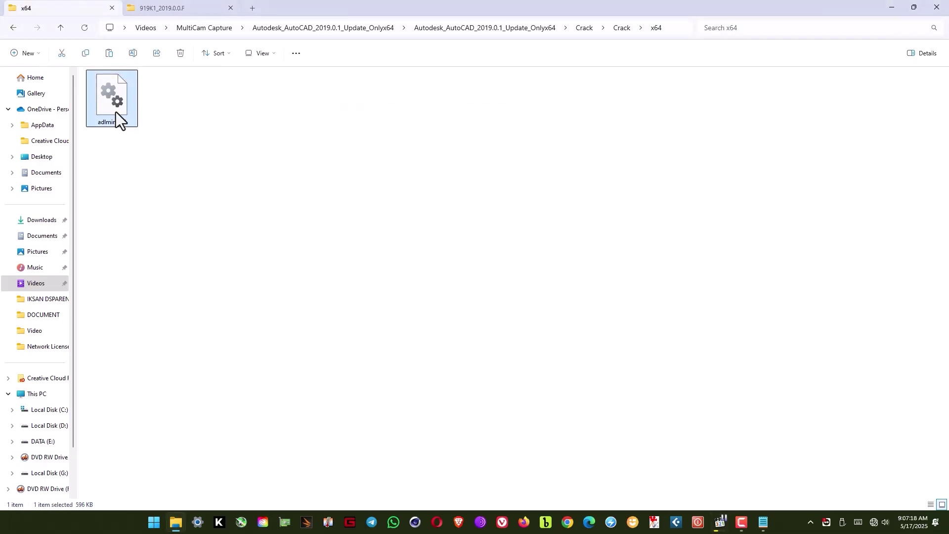
{"action": "right_click", "coordinate": [116, 112]}
{"action": "left_click", "coordinate": [148, 296]}
{"action": "left_click", "coordinate": [130, 201]}
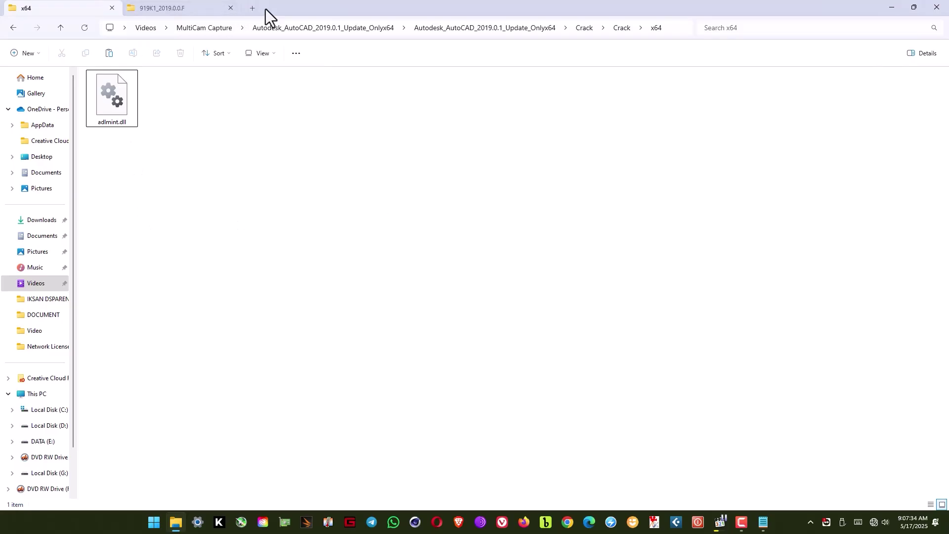
Go to C:\Program Files\Common Files\Autodesk Shared\CLM\V7\MSVC14 in a new tab
{"action": "left_click", "coordinate": [252, 8]}
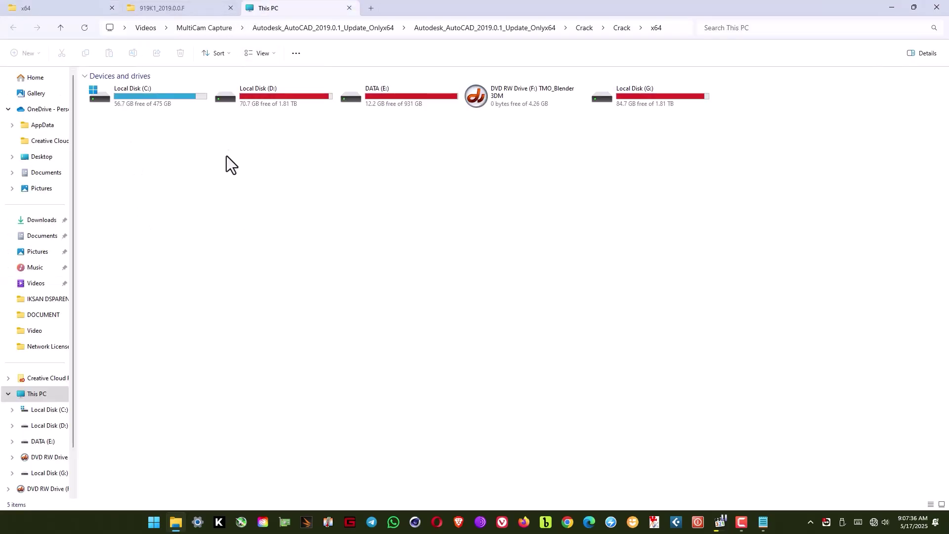
{"action": "left_click", "coordinate": [231, 8]}
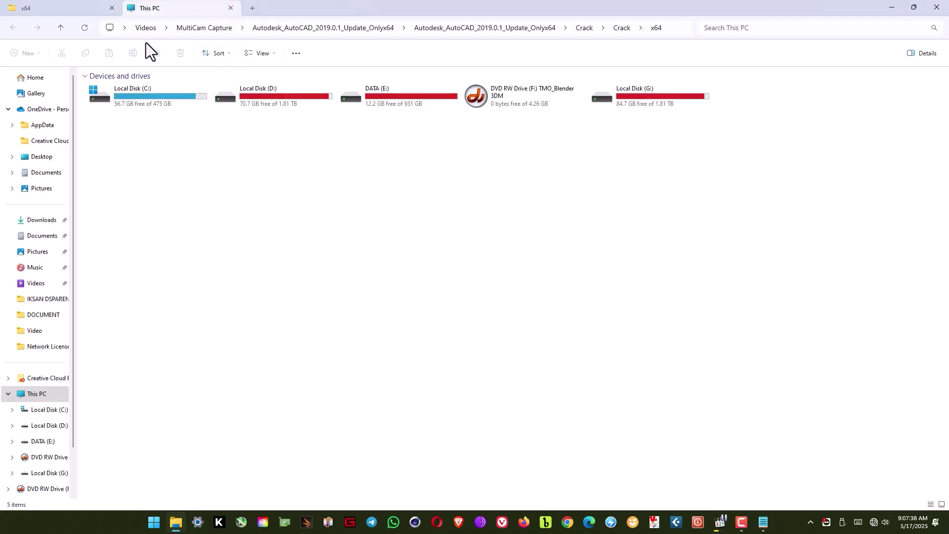
{"action": "double_click", "coordinate": [142, 104]}
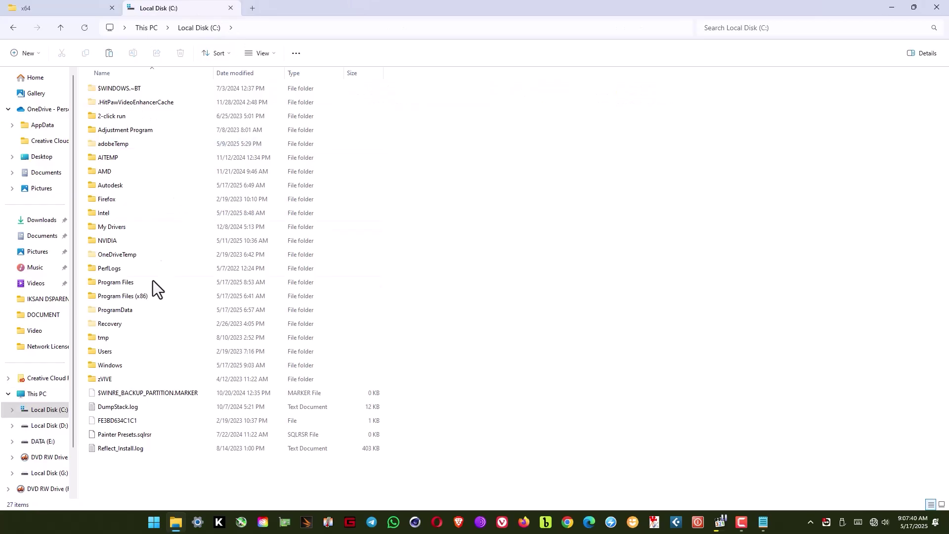
{"action": "double_click", "coordinate": [124, 282]}
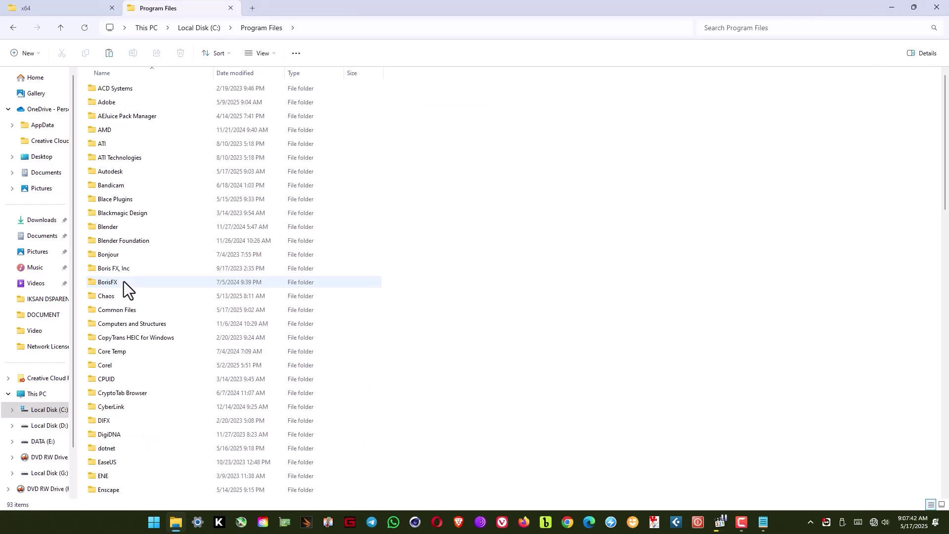
{"action": "left_click", "coordinate": [124, 311]}
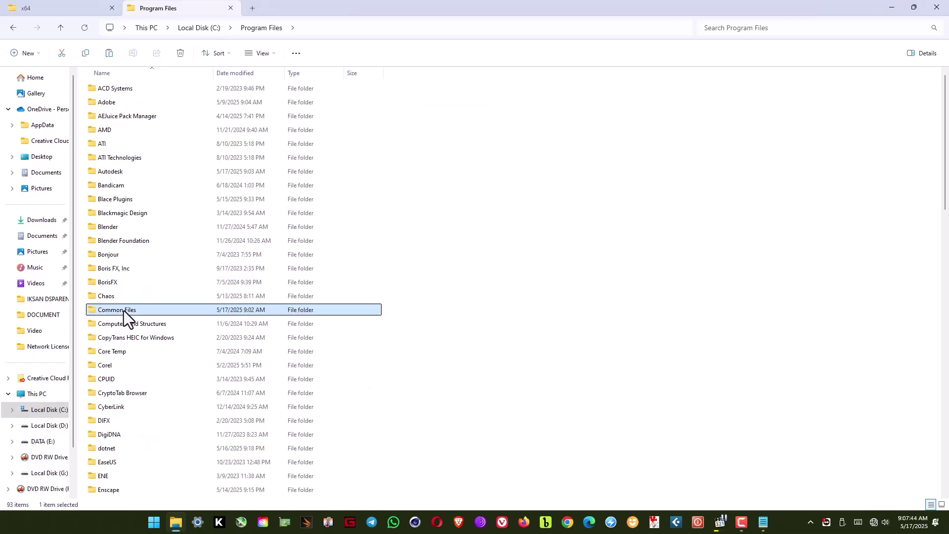
{"action": "double_click", "coordinate": [141, 310]}
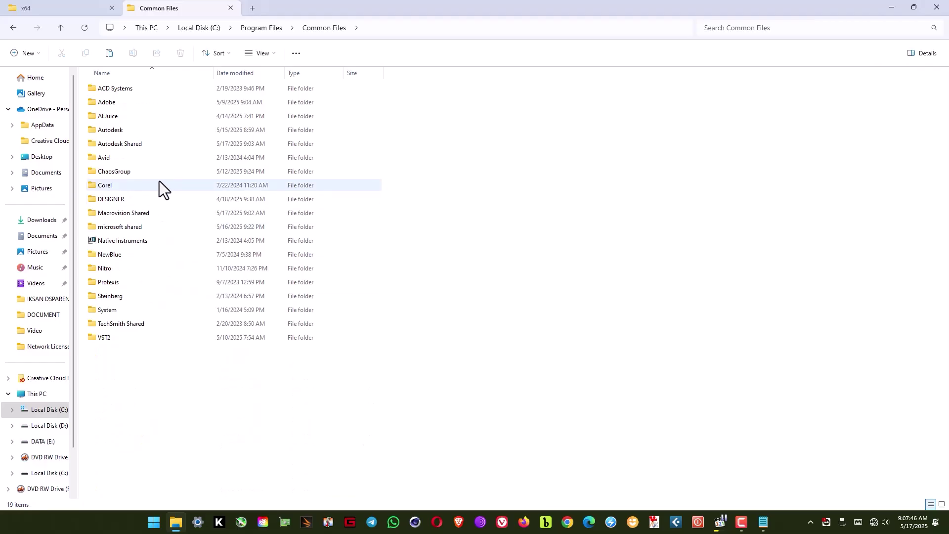
{"action": "double_click", "coordinate": [122, 145]}
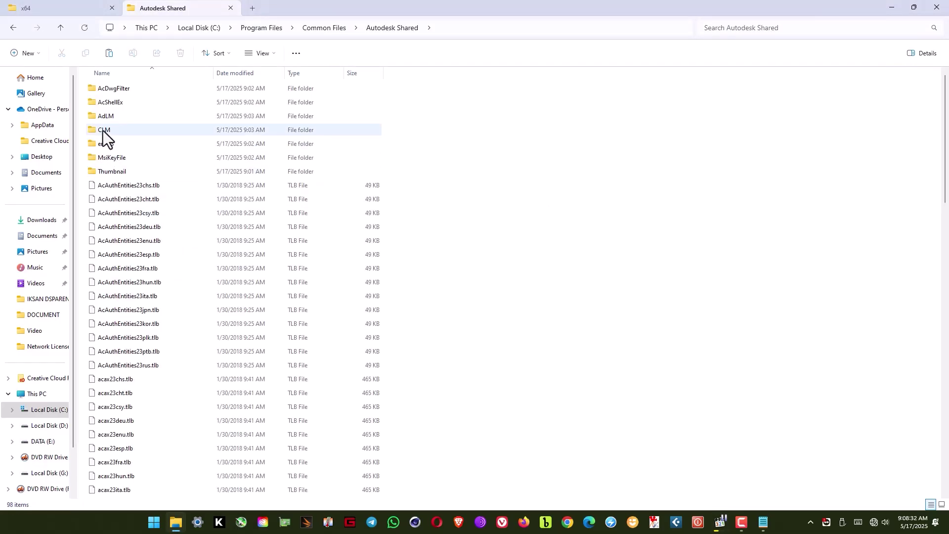
{"action": "double_click", "coordinate": [104, 130]}
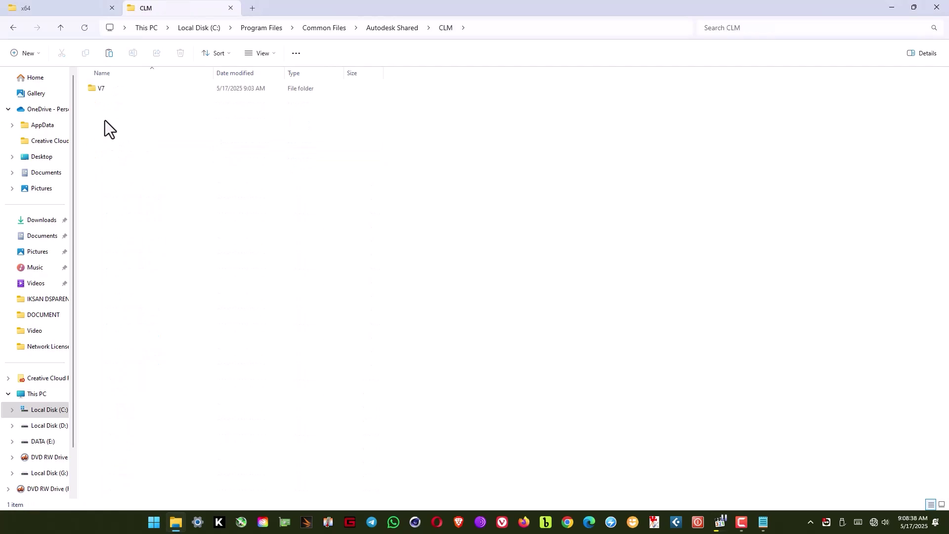
{"action": "double_click", "coordinate": [103, 92]}
{"action": "left_click", "coordinate": [118, 88]}
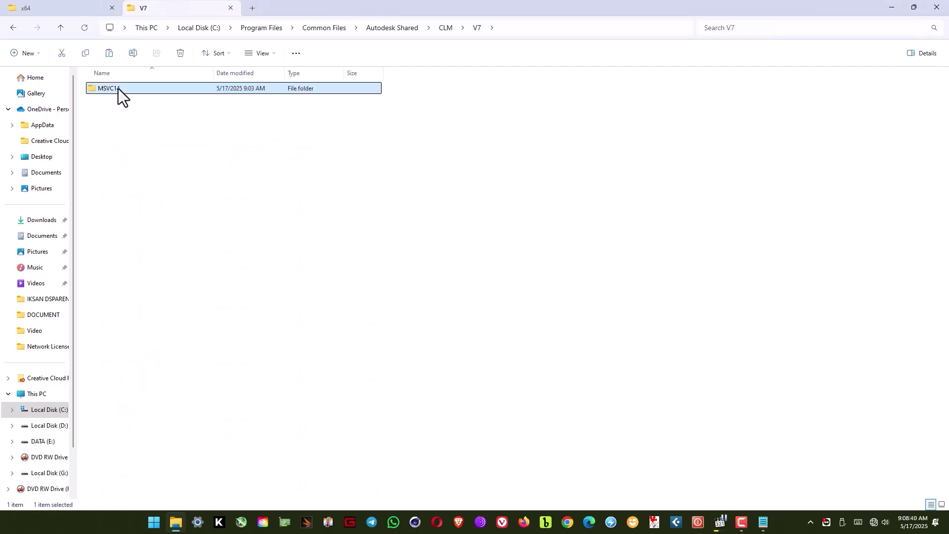
{"action": "double_click", "coordinate": [118, 88]}
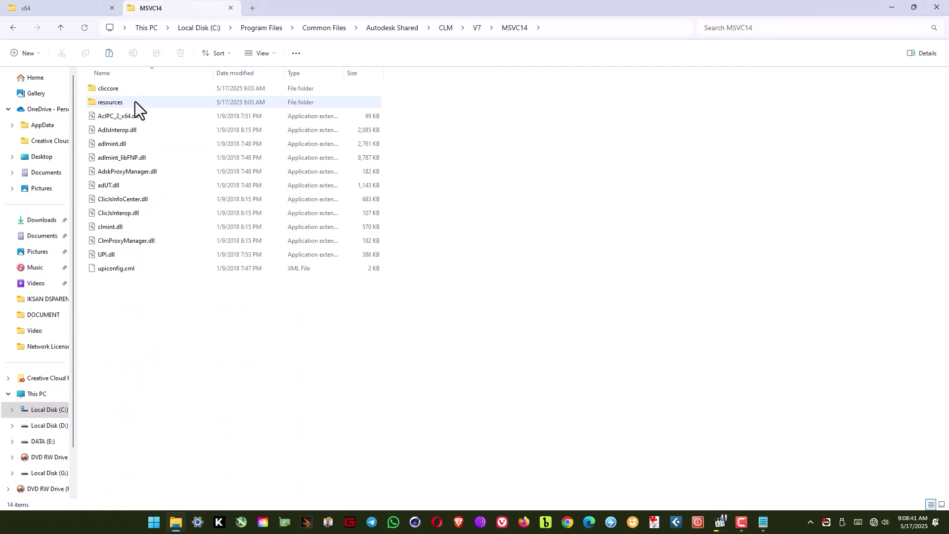
Paste adlmint.dll there, replacing the existing file with admin permission
{"action": "right_click", "coordinate": [208, 347]}
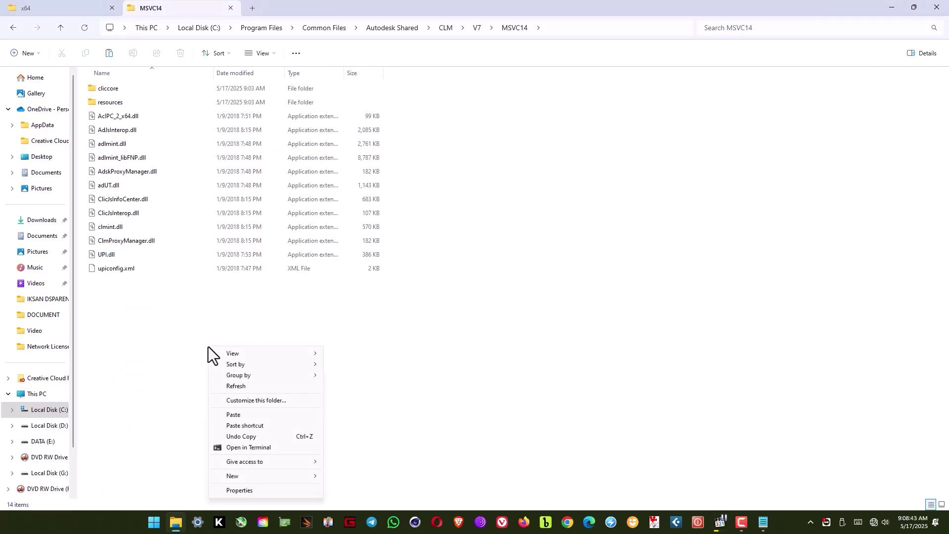
{"action": "left_click", "coordinate": [238, 415]}
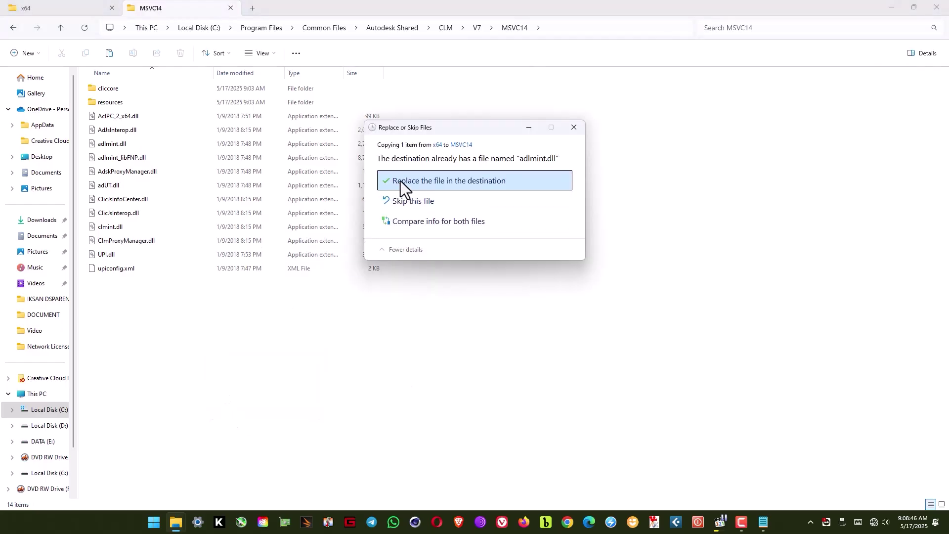
{"action": "left_click", "coordinate": [402, 184]}
{"action": "left_click", "coordinate": [439, 195]}
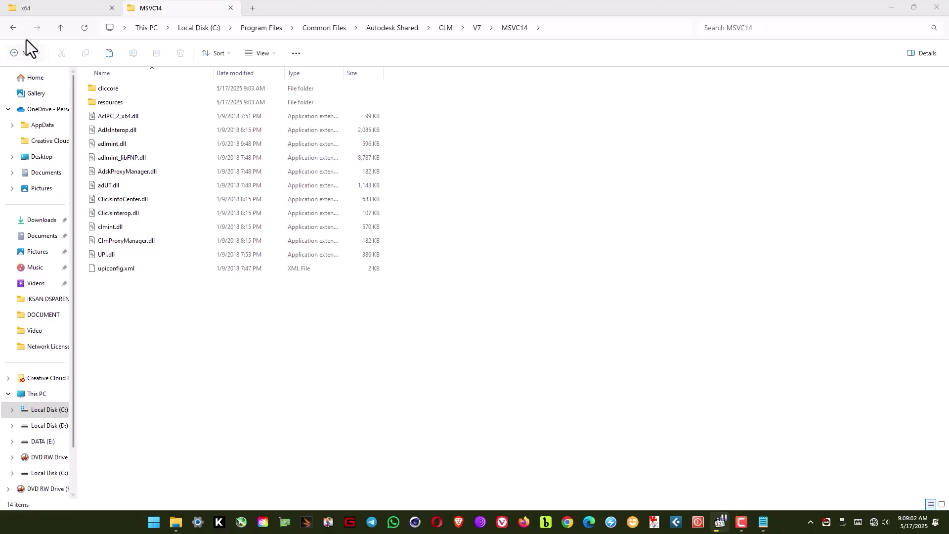
Install nlm11.14.1.3_ipv4_ipv6_win64.msi from the Crack folder using the default C:\Autodesk\Network License Manager\ folder
{"action": "left_click", "coordinate": [75, 10]}
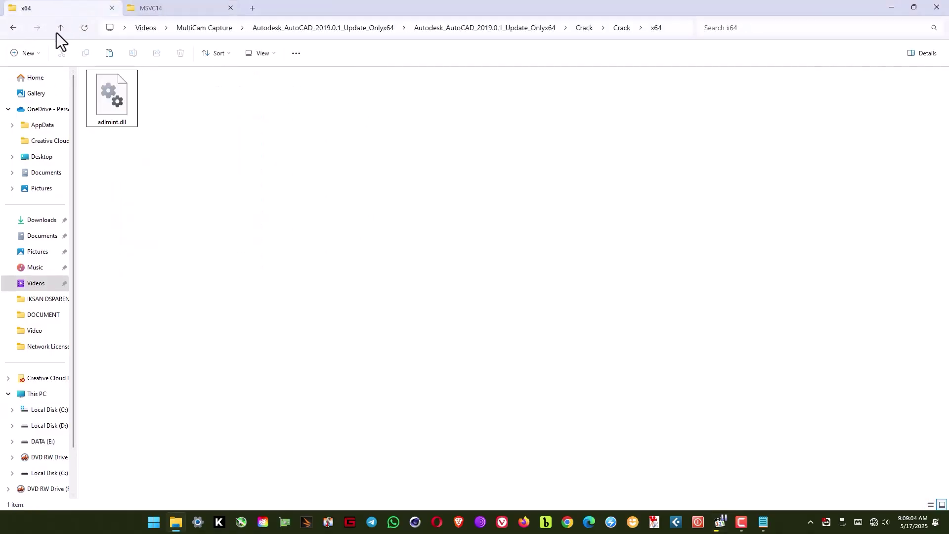
{"action": "left_click", "coordinate": [12, 30]}
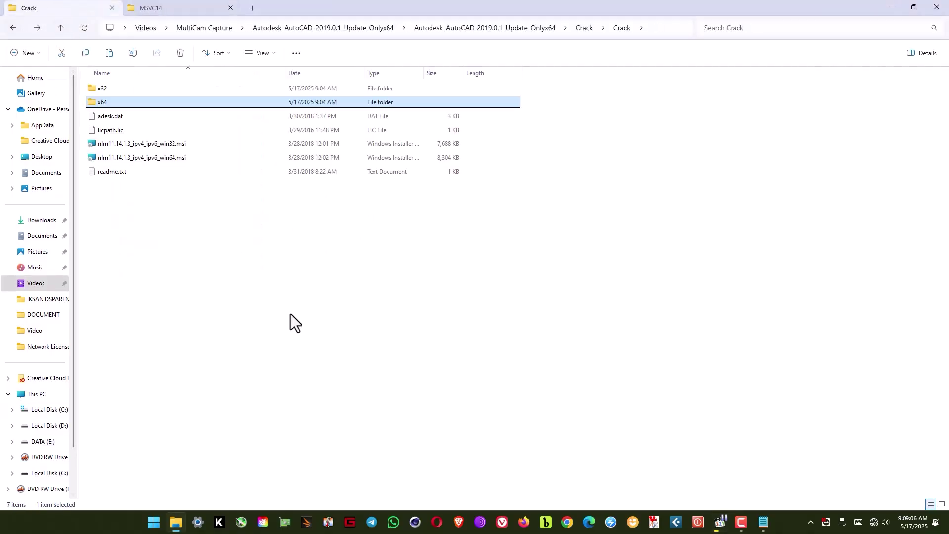
{"action": "right_click", "coordinate": [175, 158]}
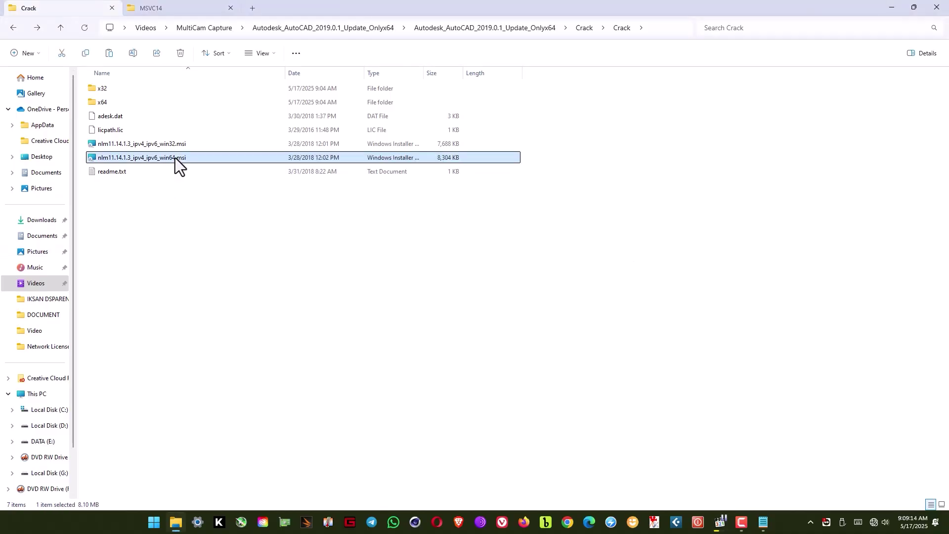
{"action": "left_click", "coordinate": [197, 165]}
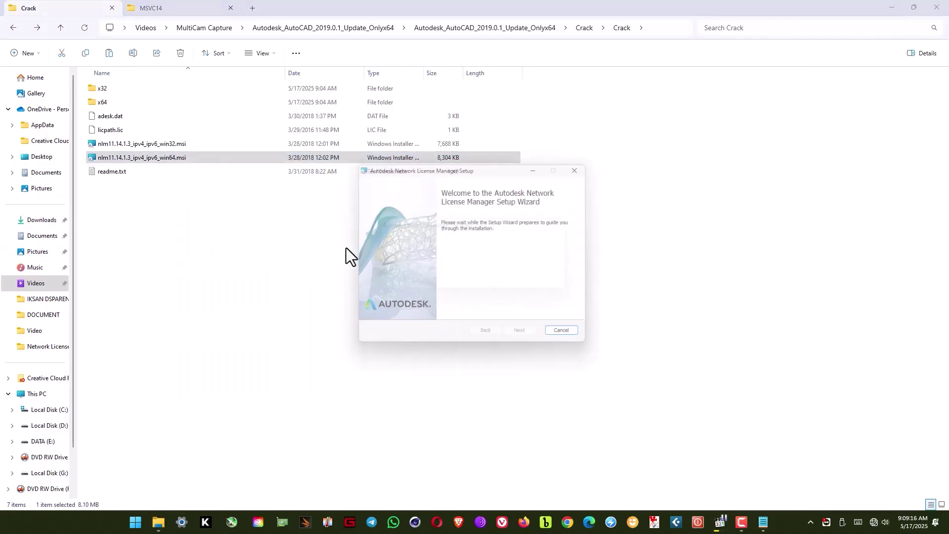
{"action": "left_click", "coordinate": [531, 339]}
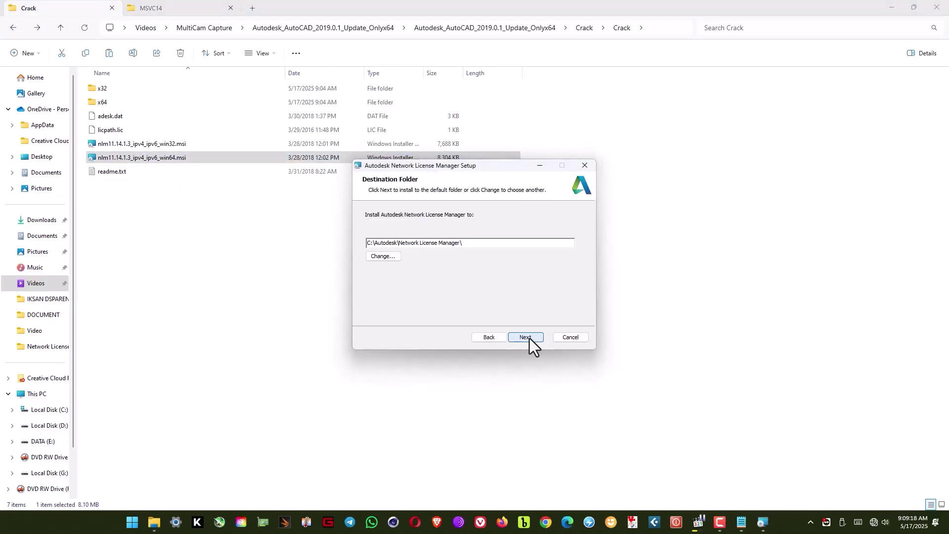
{"action": "left_click", "coordinate": [530, 338]}
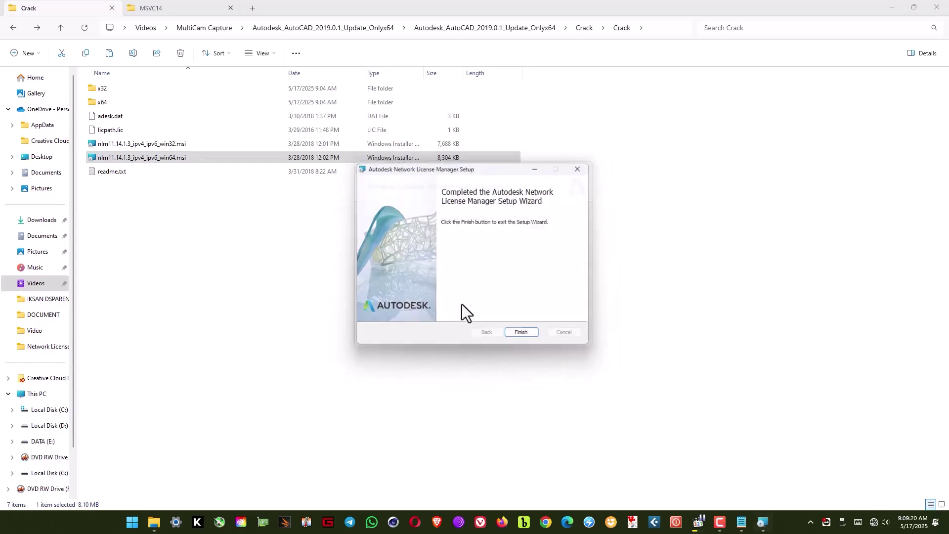
{"action": "left_click", "coordinate": [525, 337]}
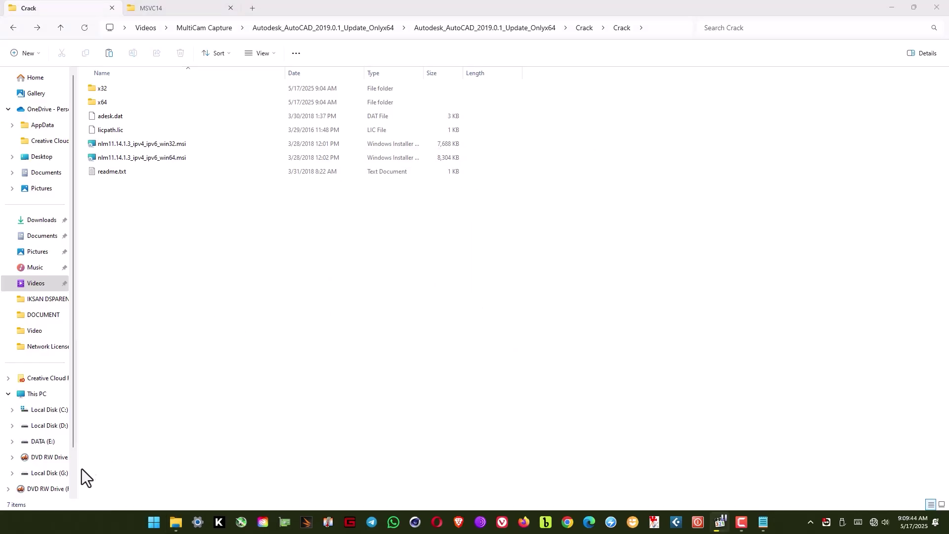
Search for 'lmtoo' and launch LMTOOLS Utility
{"action": "left_click", "coordinate": [154, 528]}
{"action": "type", "text": "Imtoo"}
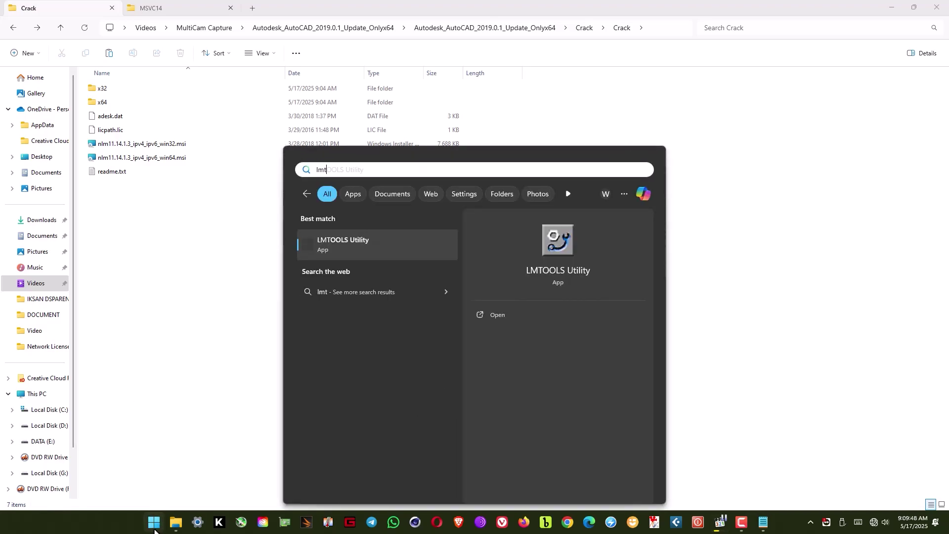
{"action": "left_click", "coordinate": [558, 239]}
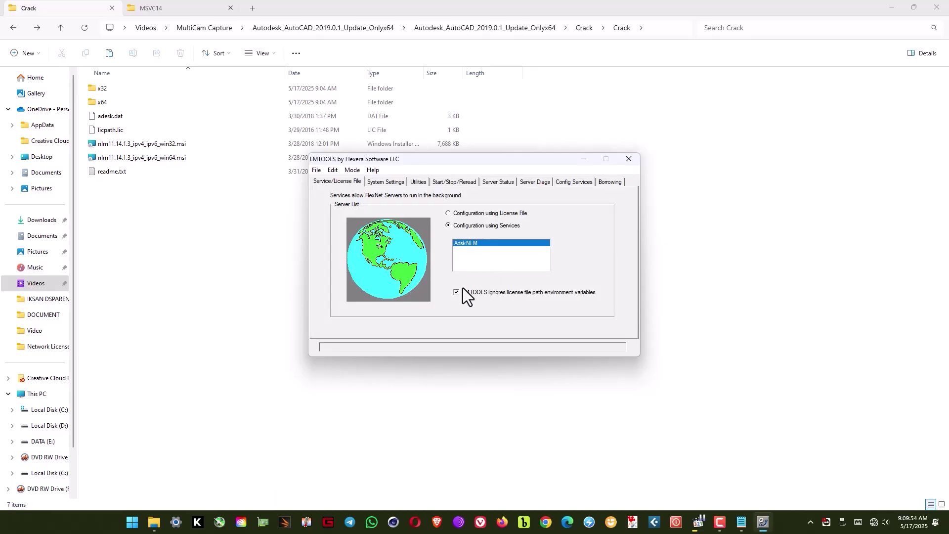
Copy the Computer/Hostname value from System Settings and close LMTOOLS
{"action": "left_click", "coordinate": [380, 182]}
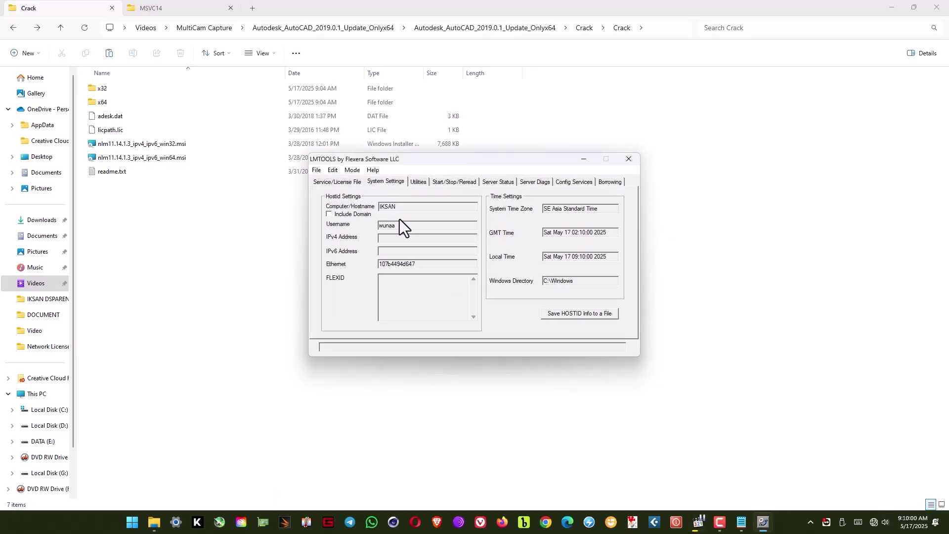
{"action": "double_click", "coordinate": [395, 207]}
{"action": "right_click", "coordinate": [385, 207]}
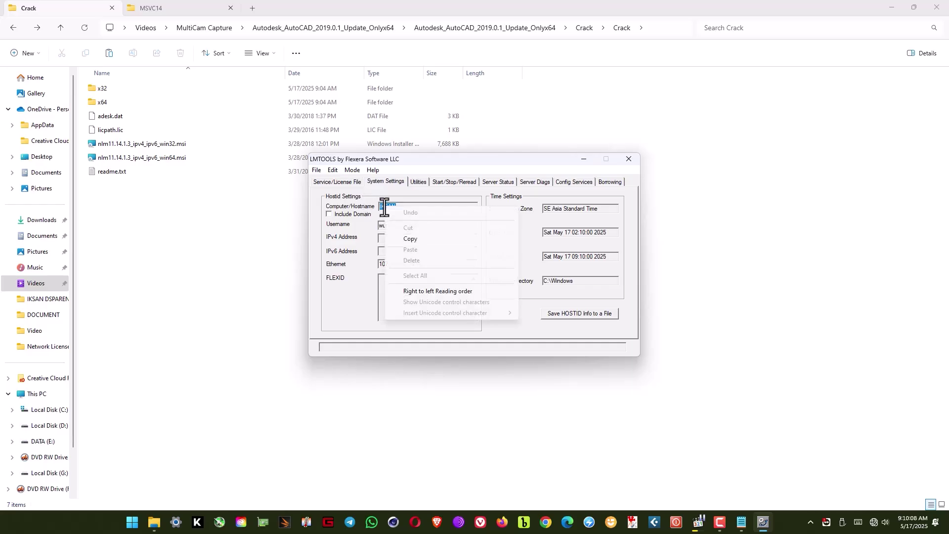
{"action": "left_click", "coordinate": [414, 238]}
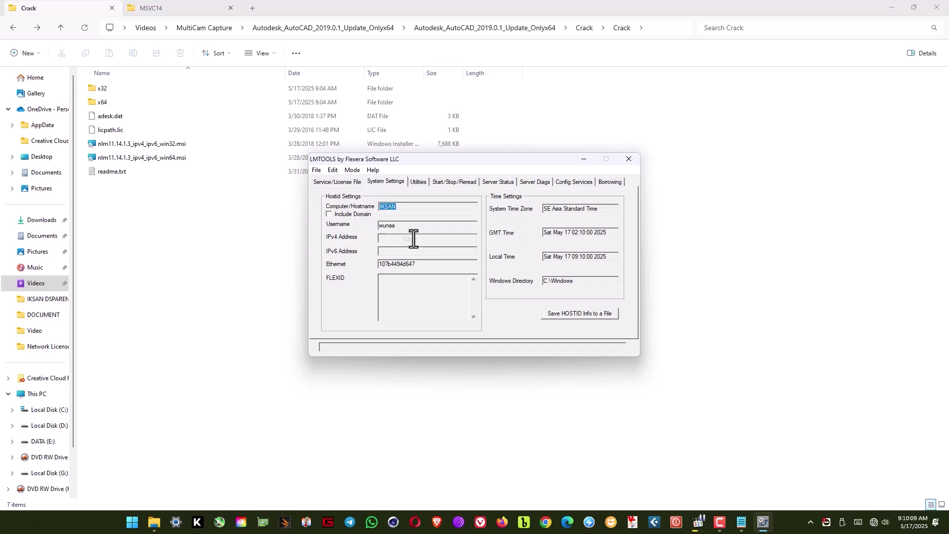
{"action": "left_click", "coordinate": [629, 159]}
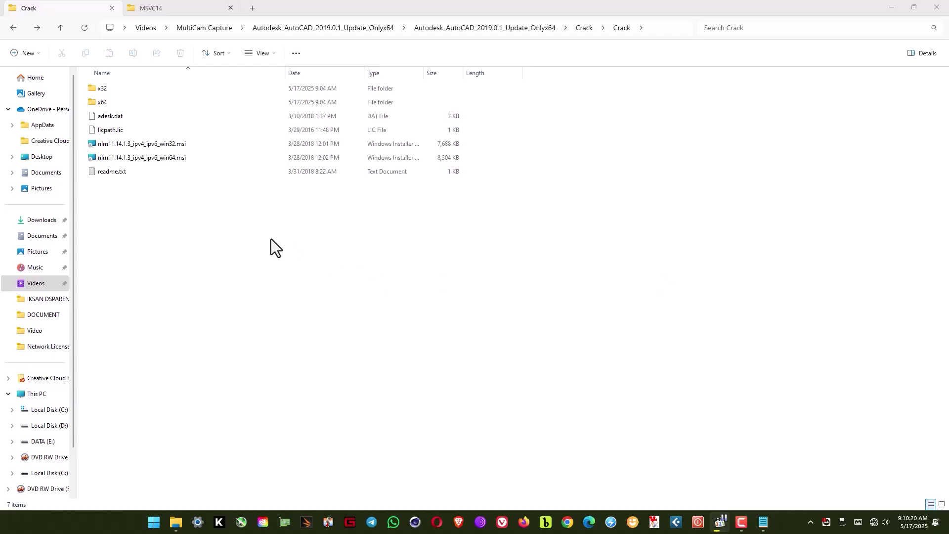
Open adesk.dat in Notepad
{"action": "left_click", "coordinate": [119, 119]}
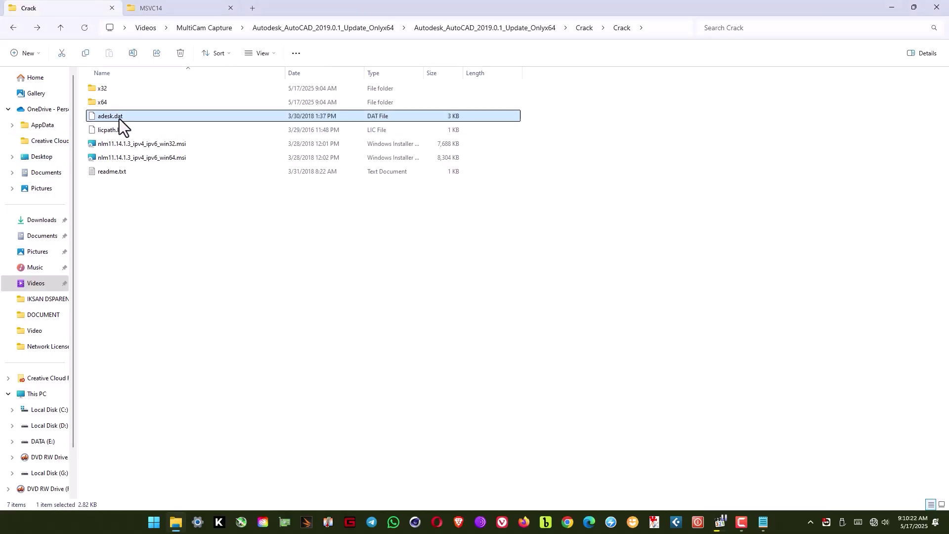
{"action": "right_click", "coordinate": [119, 118]}
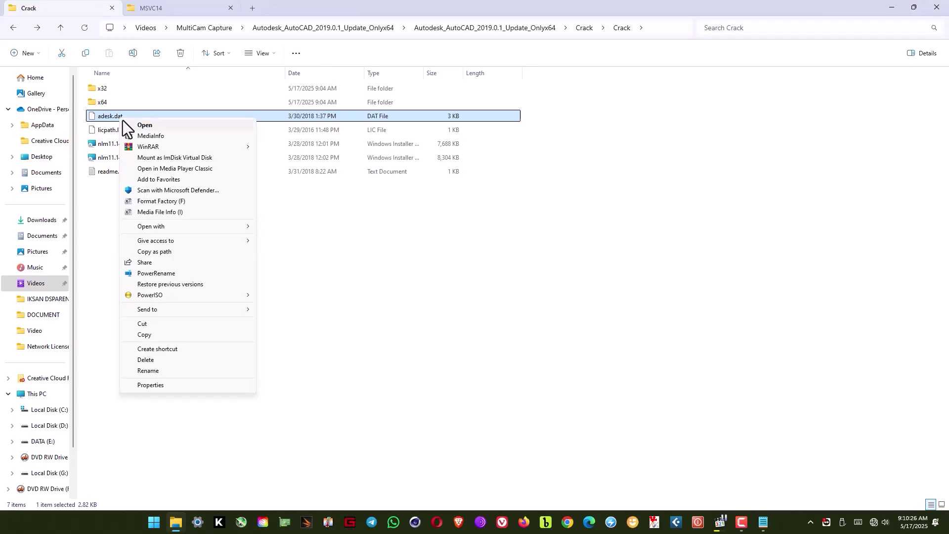
{"action": "left_click", "coordinate": [143, 125]}
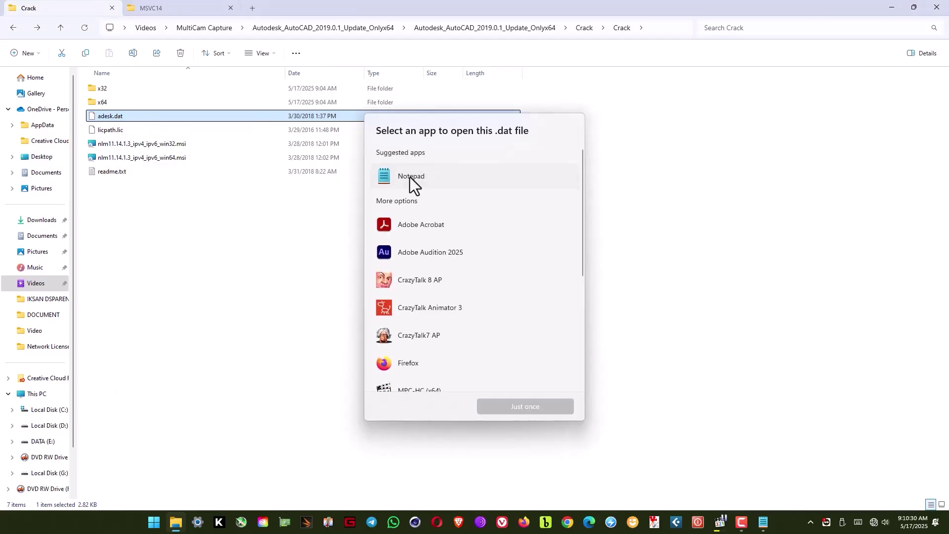
{"action": "left_click", "coordinate": [407, 181]}
{"action": "left_click", "coordinate": [526, 407]}
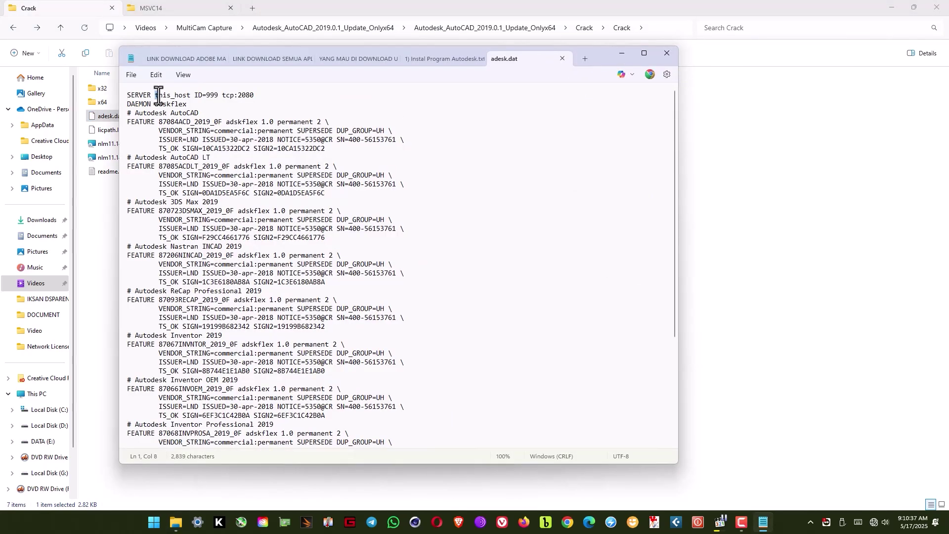
Replace this_host on the SERVER line with the pasted hostname and save
{"action": "left_click_drag", "start_coordinate": [155, 96], "coordinate": [191, 97]}
{"action": "right_click", "coordinate": [181, 96]}
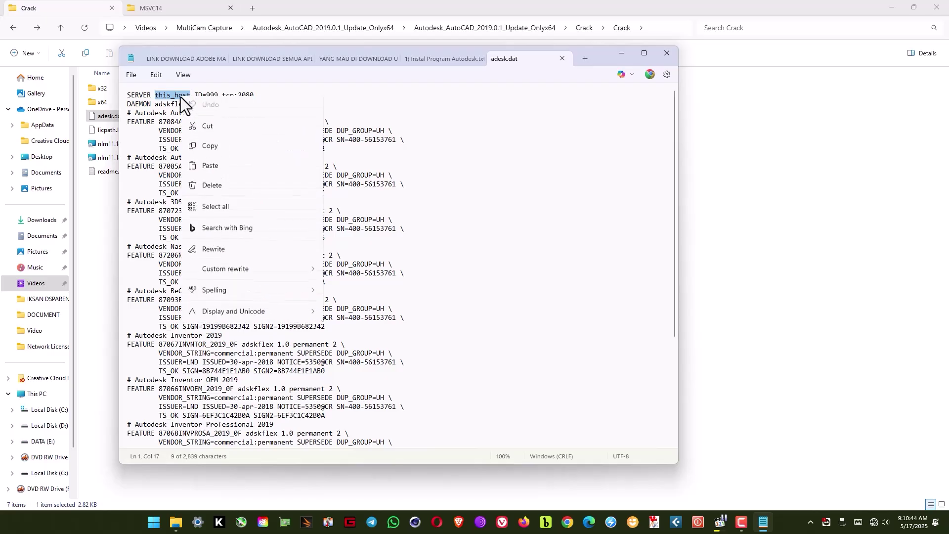
{"action": "left_click", "coordinate": [210, 169]}
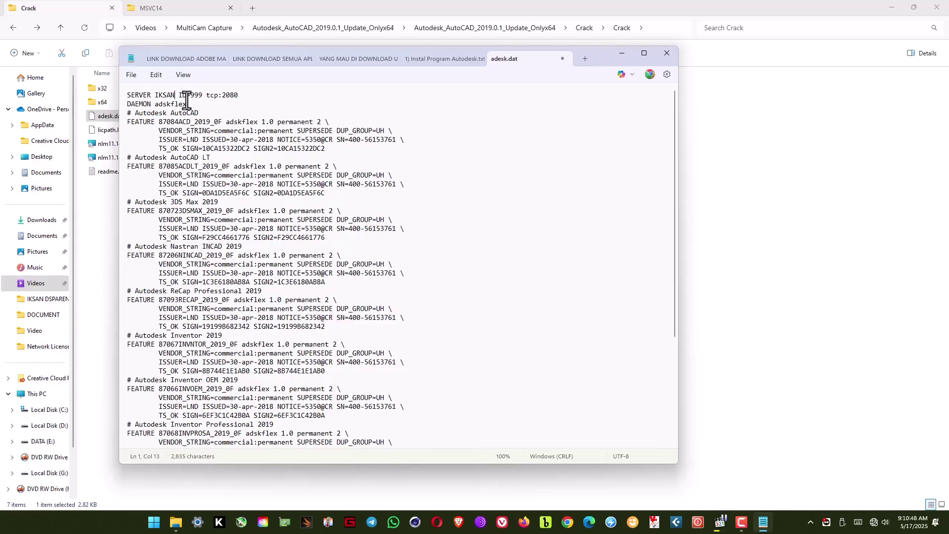
{"action": "left_click", "coordinate": [129, 76]}
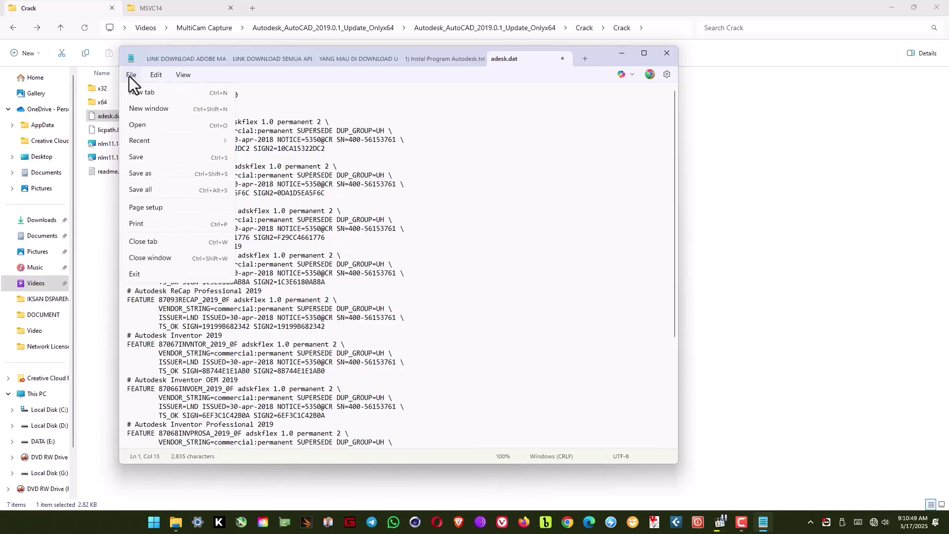
{"action": "left_click", "coordinate": [139, 158]}
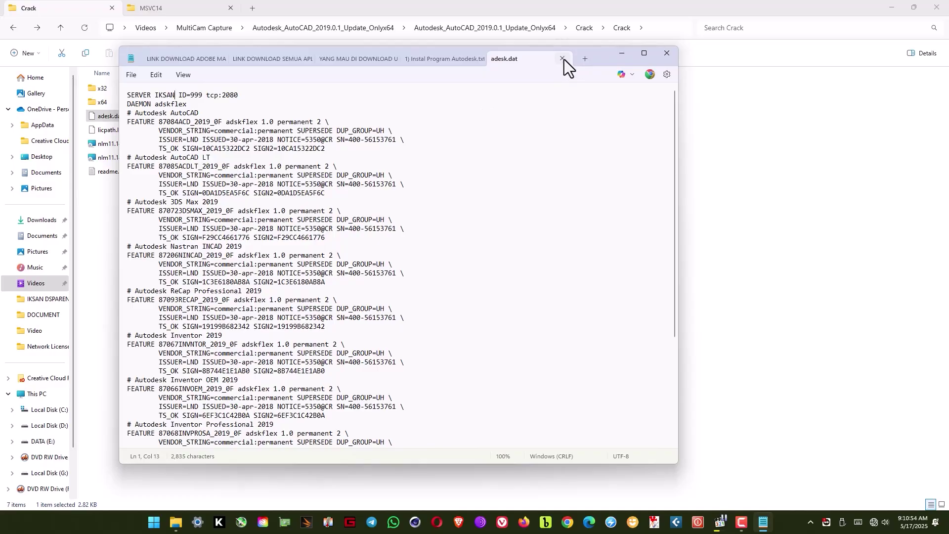
{"action": "left_click_drag", "start_coordinate": [606, 53], "coordinate": [773, 129]}
Minimize Notepad and copy the edited adesk.dat from the Crack folder
{"action": "left_click", "coordinate": [789, 129]}
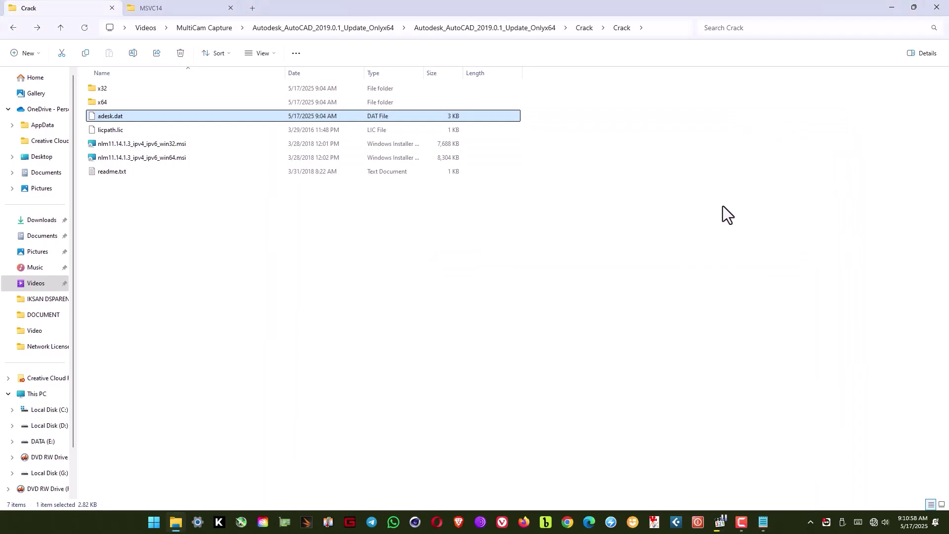
{"action": "left_click", "coordinate": [143, 161]}
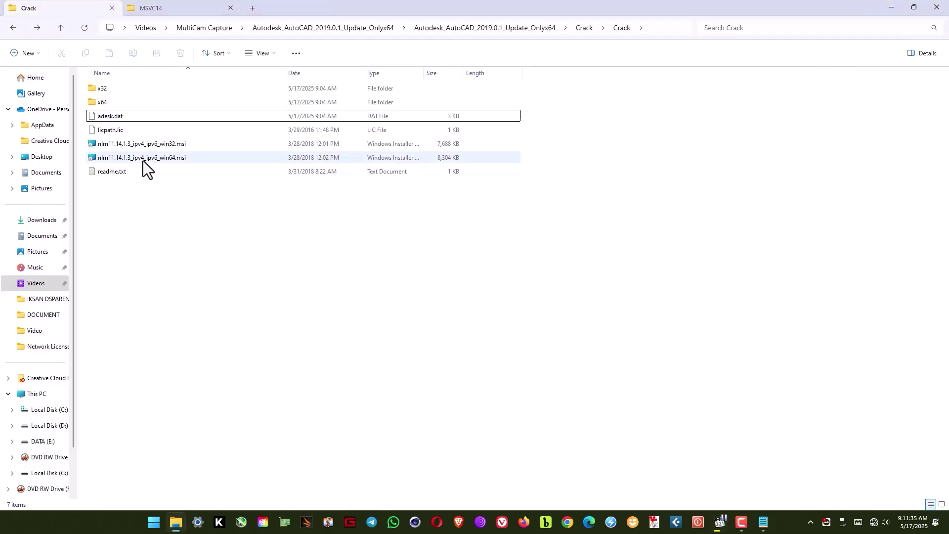
{"action": "right_click", "coordinate": [117, 119]}
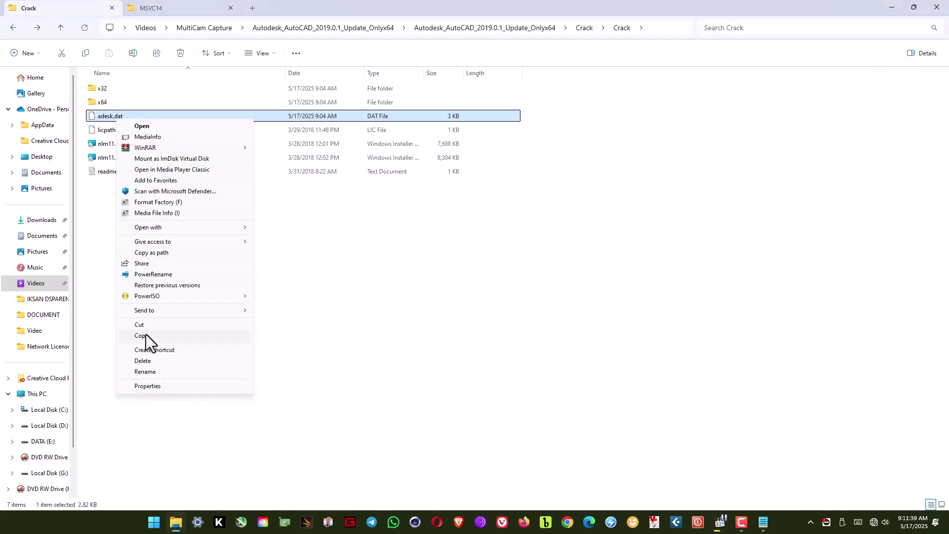
{"action": "left_click", "coordinate": [145, 333]}
Paste adesk.dat into C:\Autodesk\Network License Manager, replacing the existing file
{"action": "left_click", "coordinate": [253, 9]}
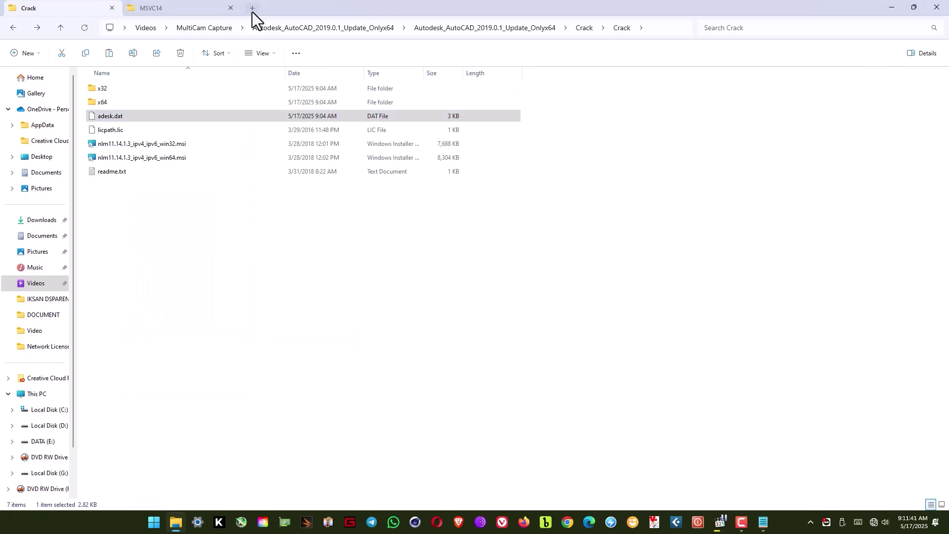
{"action": "left_click", "coordinate": [135, 95]}
{"action": "double_click", "coordinate": [135, 95]}
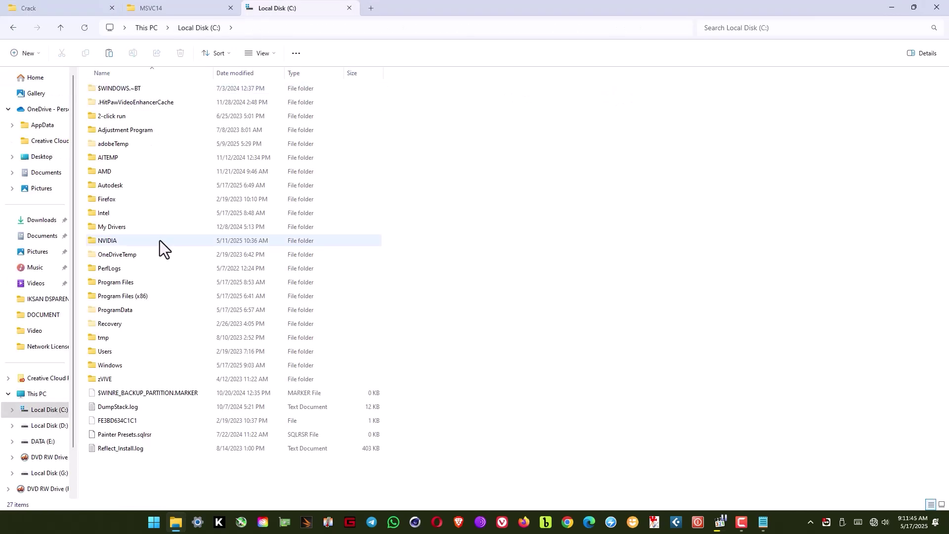
{"action": "double_click", "coordinate": [121, 186]}
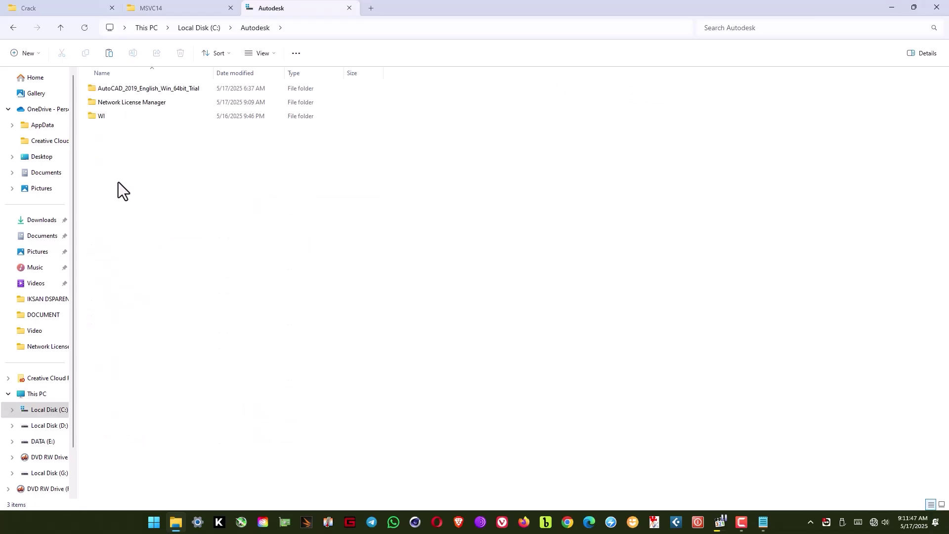
{"action": "double_click", "coordinate": [120, 102]}
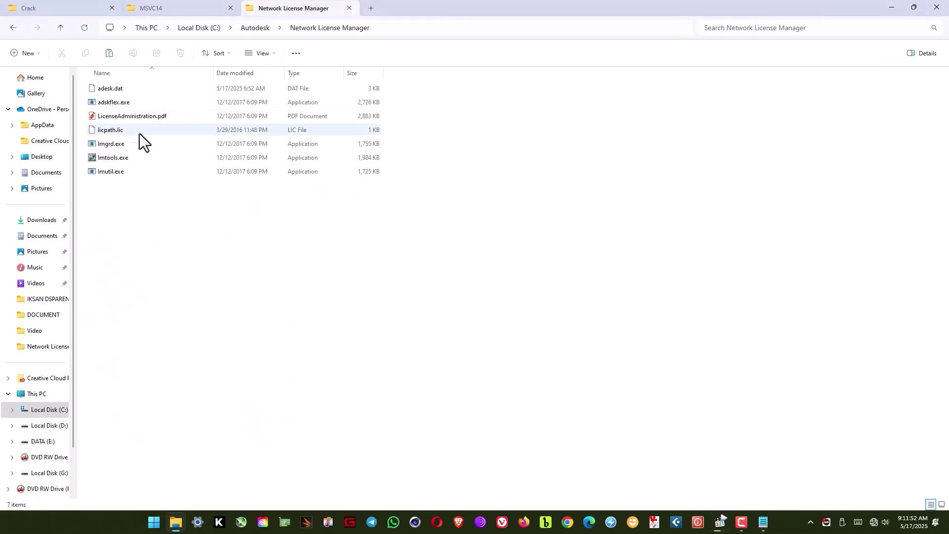
{"action": "right_click", "coordinate": [184, 268]}
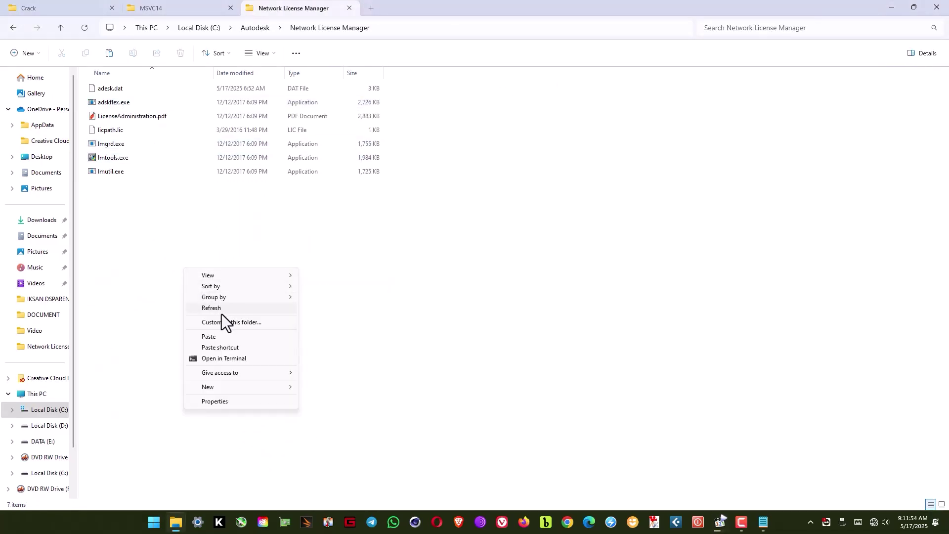
{"action": "left_click", "coordinate": [213, 337]}
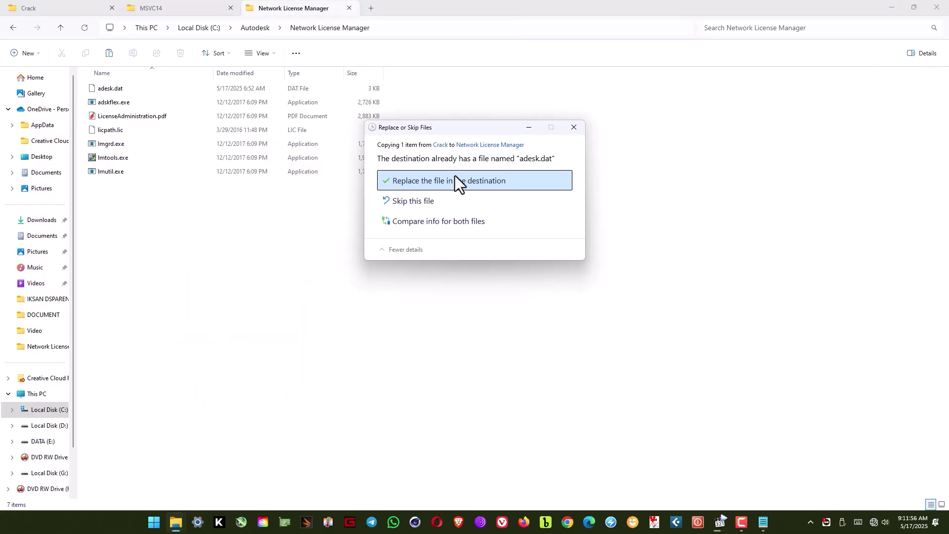
{"action": "left_click", "coordinate": [454, 182]}
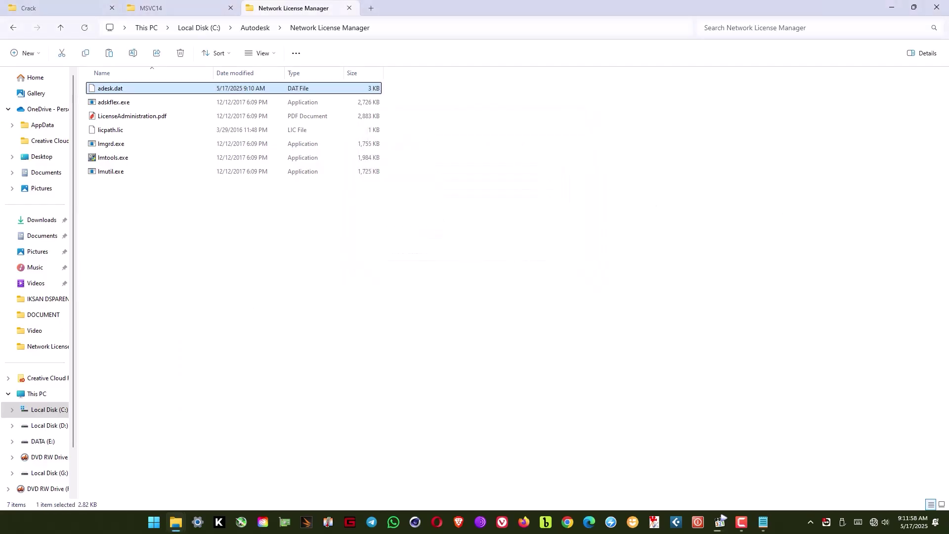
Run lmtools.exe as administrator and go to its Config Services page
{"action": "left_click", "coordinate": [114, 160]}
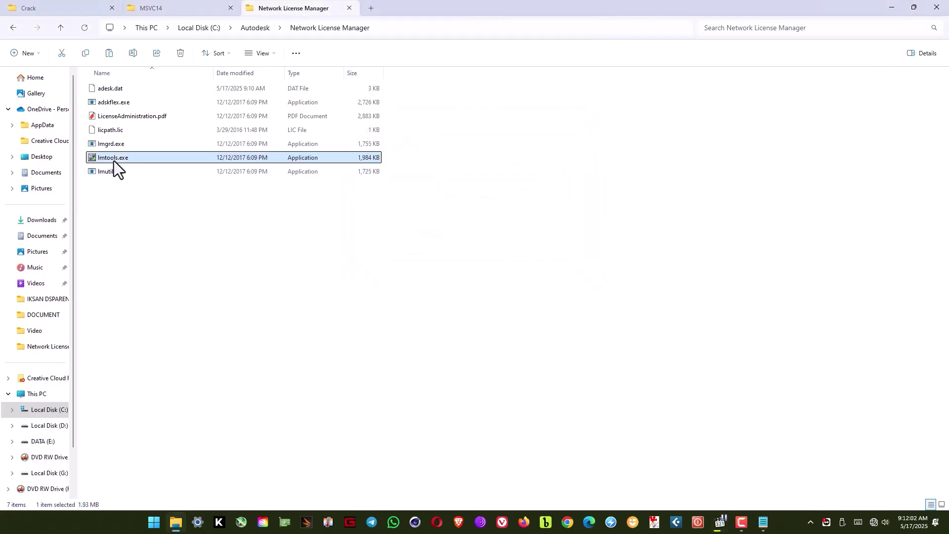
{"action": "right_click", "coordinate": [114, 161]}
{"action": "left_click", "coordinate": [141, 189]}
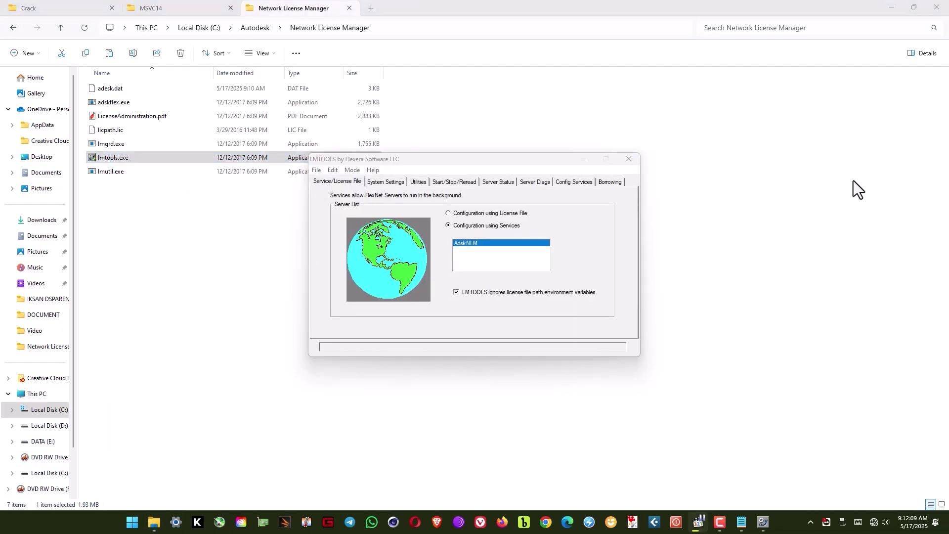
{"action": "left_click", "coordinate": [451, 183]}
{"action": "left_click", "coordinate": [491, 182]}
{"action": "left_click", "coordinate": [538, 183]}
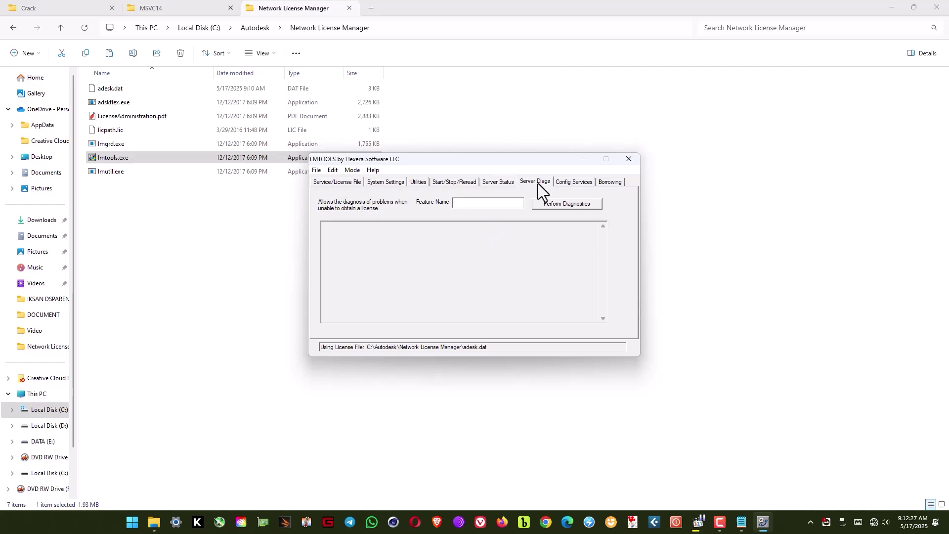
{"action": "left_click", "coordinate": [571, 183]}
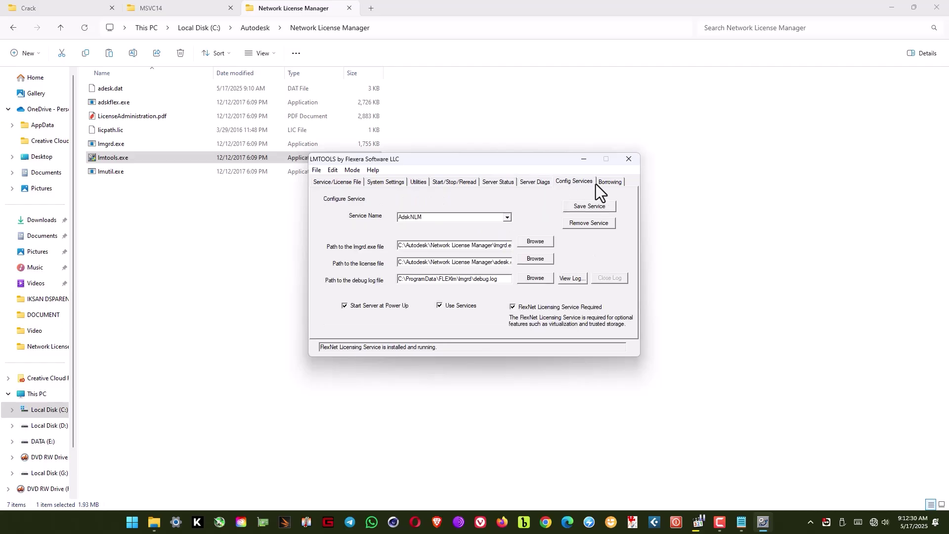
Set the lmgrd path to lmgrd.exe in C:\Autodesk\Network License Manager
{"action": "left_click", "coordinate": [536, 243]}
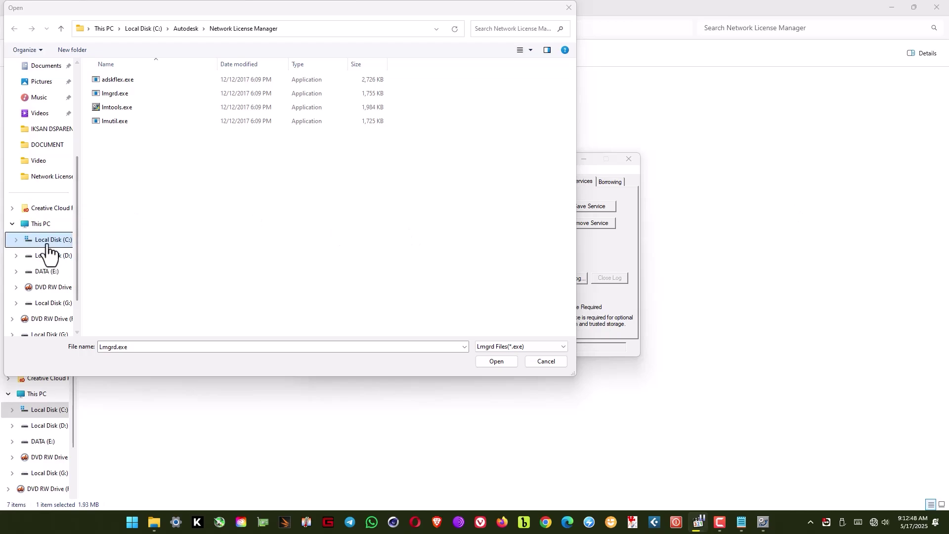
{"action": "left_click", "coordinate": [22, 241]}
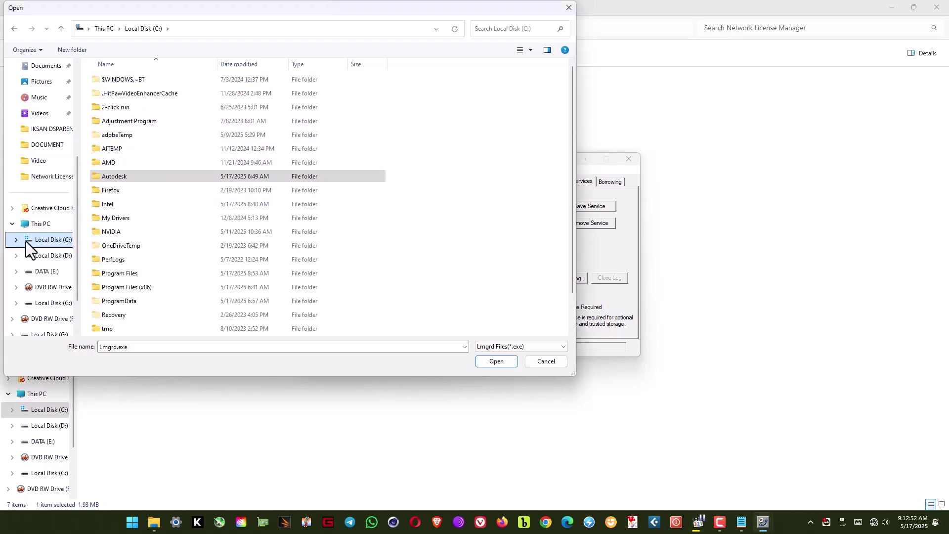
{"action": "left_click", "coordinate": [123, 175]}
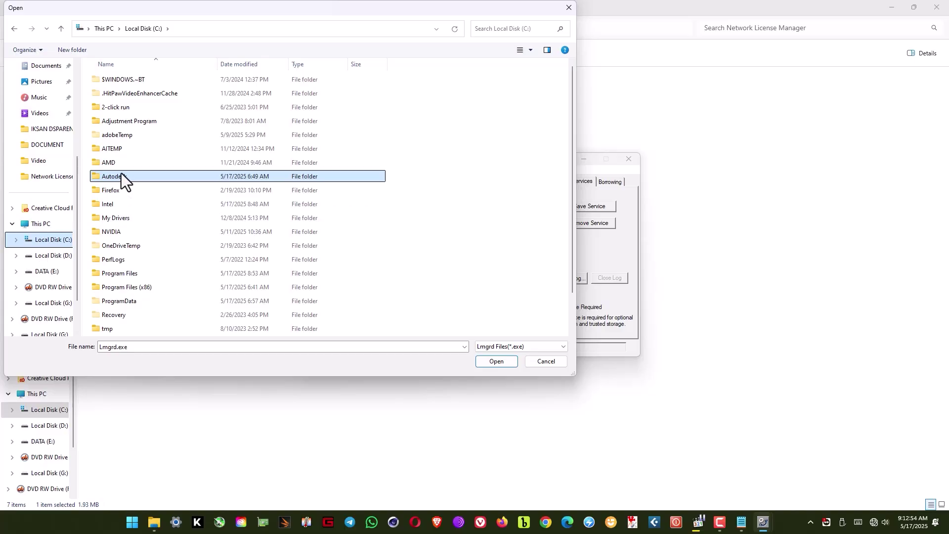
{"action": "double_click", "coordinate": [121, 176]}
{"action": "double_click", "coordinate": [133, 95]}
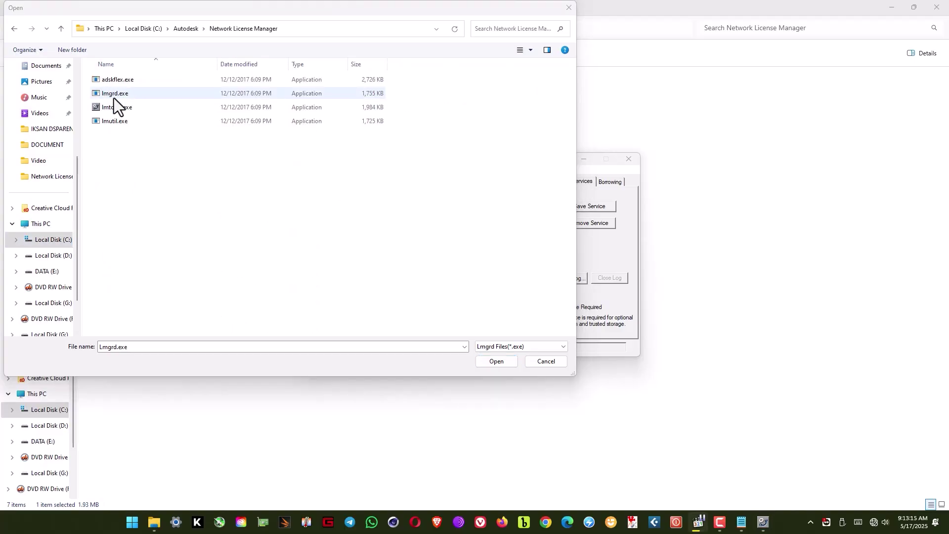
{"action": "left_click", "coordinate": [112, 97]}
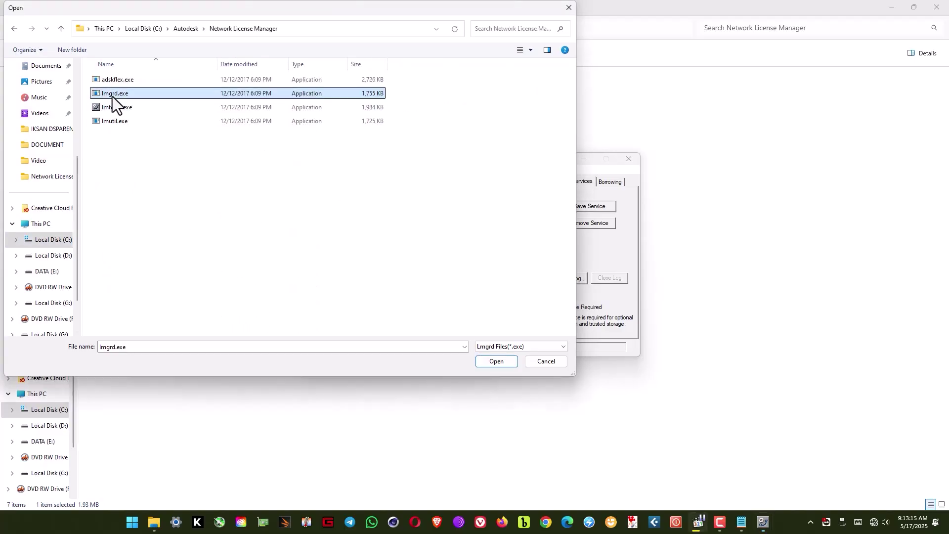
{"action": "left_click", "coordinate": [505, 363]}
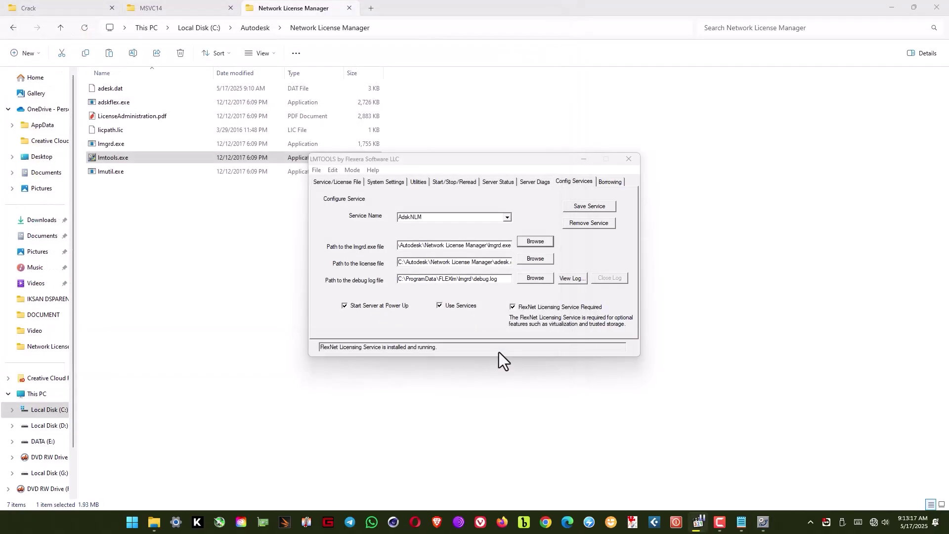
Set the service's license file to adesk.dat, showing all file types
{"action": "left_click", "coordinate": [533, 260]}
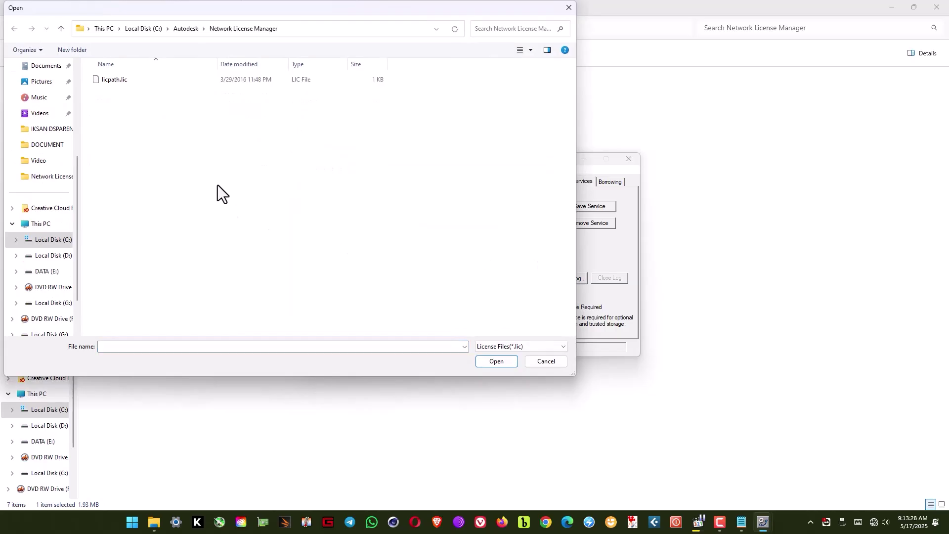
{"action": "left_click", "coordinate": [519, 347]}
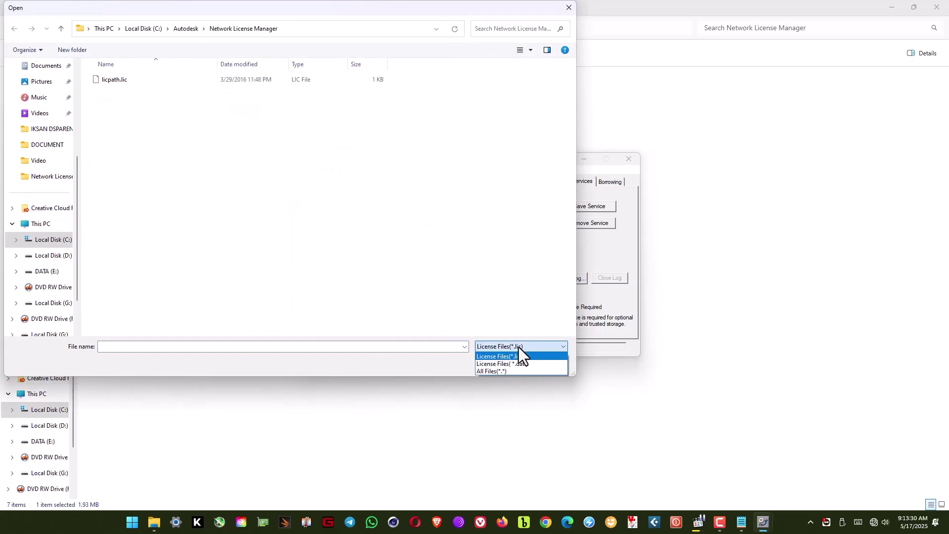
{"action": "left_click", "coordinate": [504, 371]}
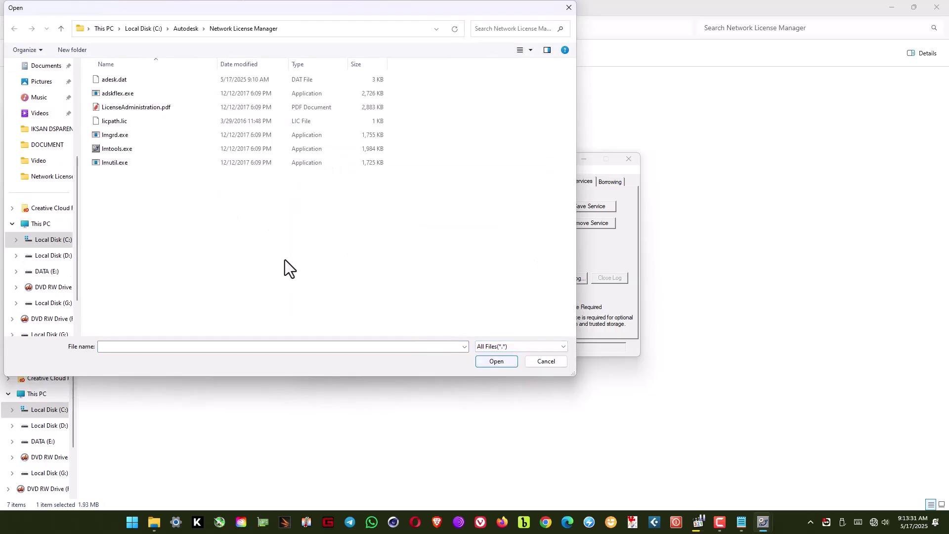
{"action": "left_click", "coordinate": [117, 81]}
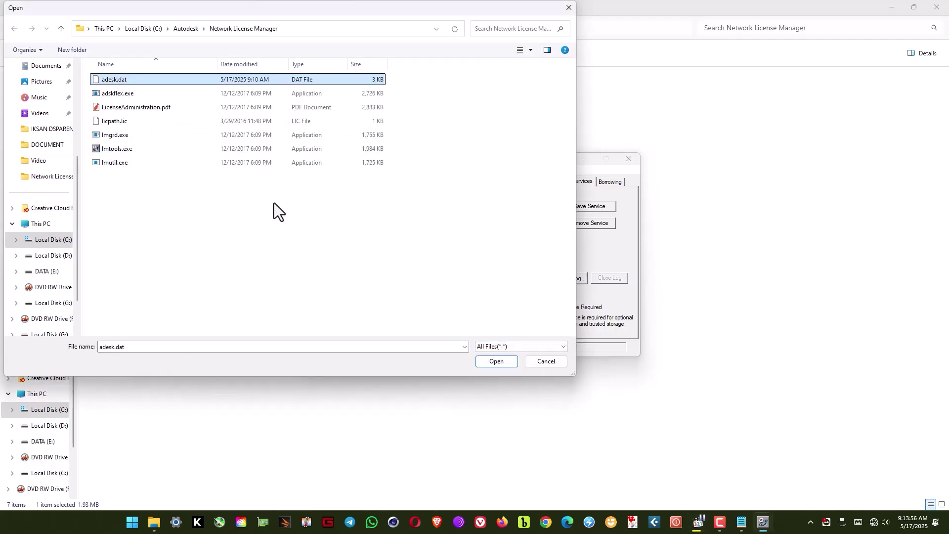
{"action": "left_click", "coordinate": [496, 362]}
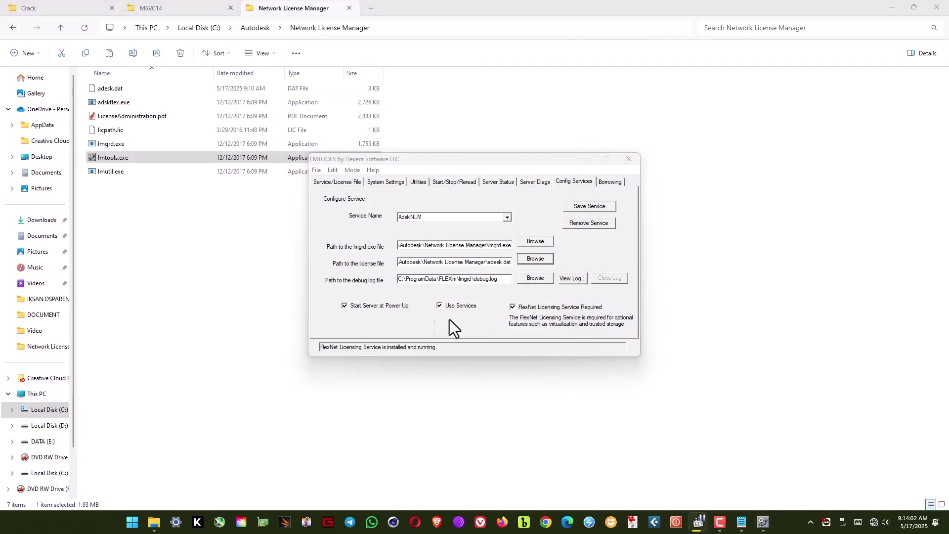
Require the FlexNet Licensing Service and save the AdskNLM service, confirming the prompts
{"action": "left_click", "coordinate": [345, 306]}
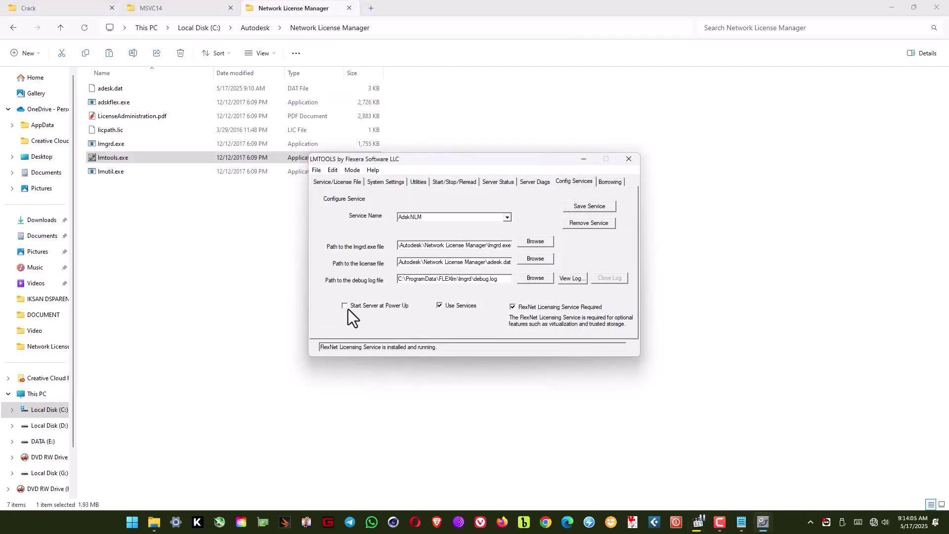
{"action": "left_click", "coordinate": [441, 306]}
{"action": "left_click", "coordinate": [513, 308]}
{"action": "left_click", "coordinate": [515, 308]}
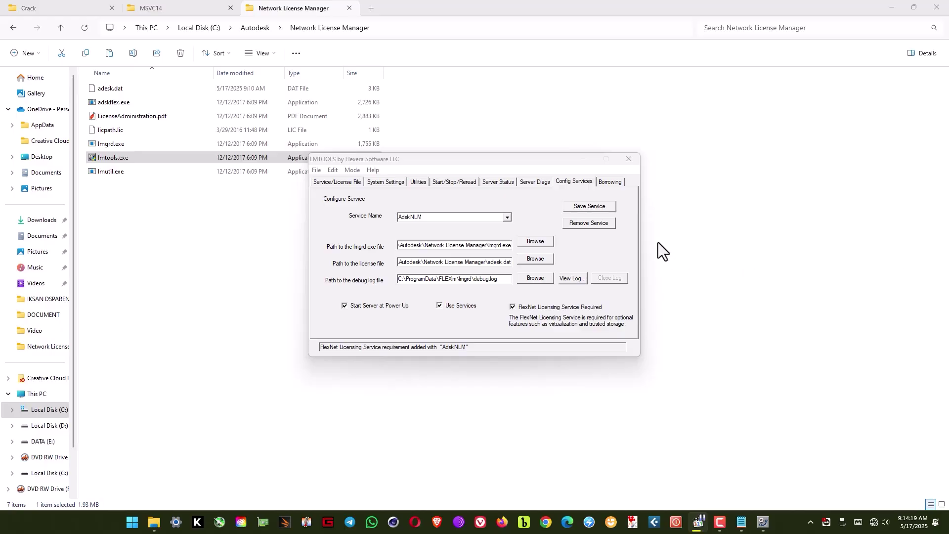
{"action": "left_click", "coordinate": [583, 207]}
{"action": "left_click", "coordinate": [461, 288]}
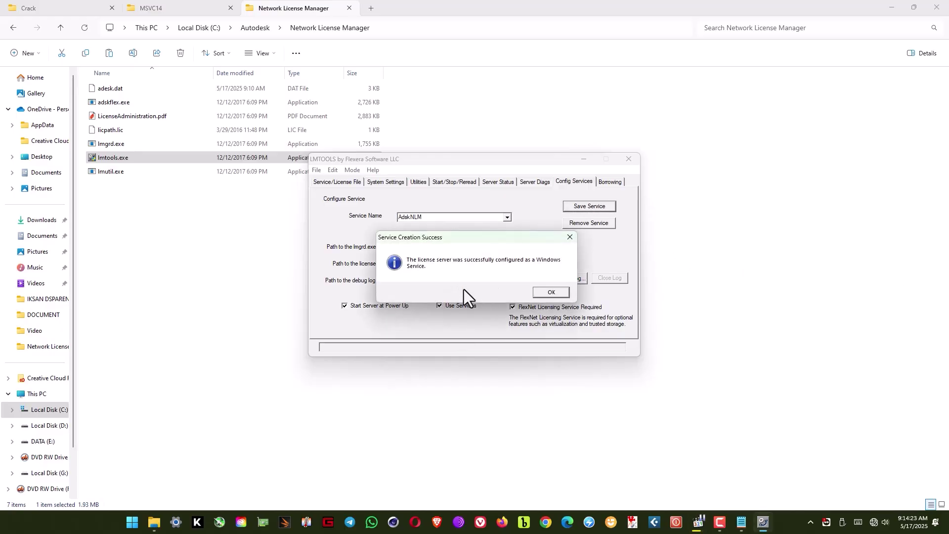
{"action": "left_click", "coordinate": [555, 294]}
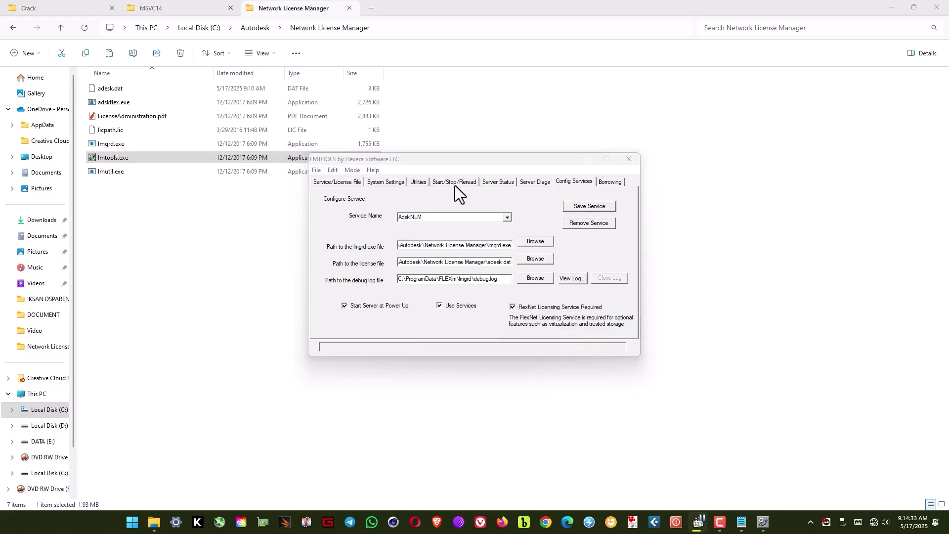
Start the AdskNLM server from Start/Stop/Reread, then return to Service/License File
{"action": "left_click", "coordinate": [454, 184]}
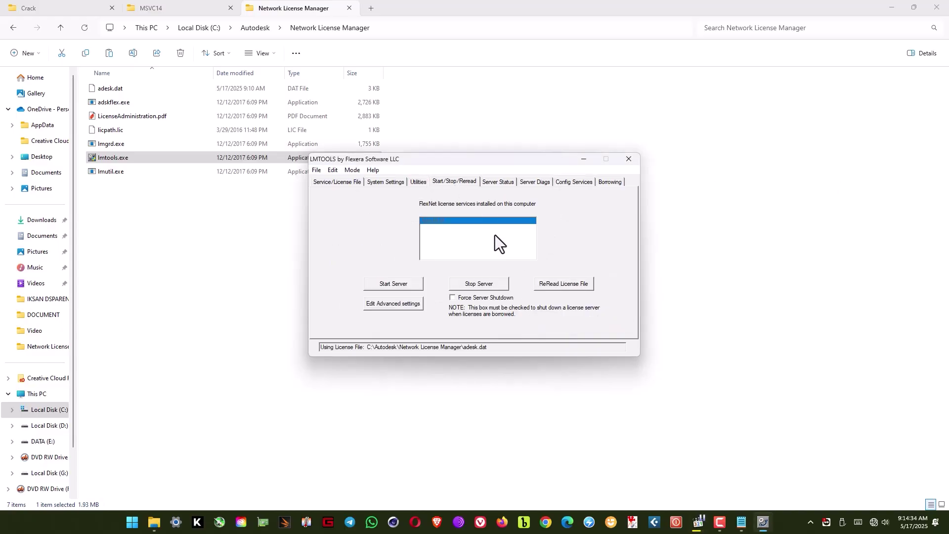
{"action": "left_click", "coordinate": [388, 286]}
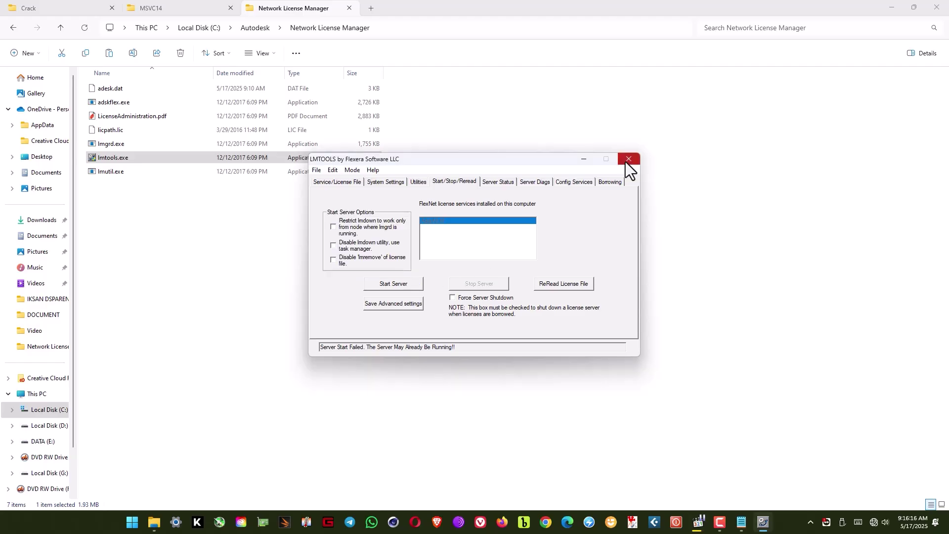
{"action": "left_click", "coordinate": [331, 184]}
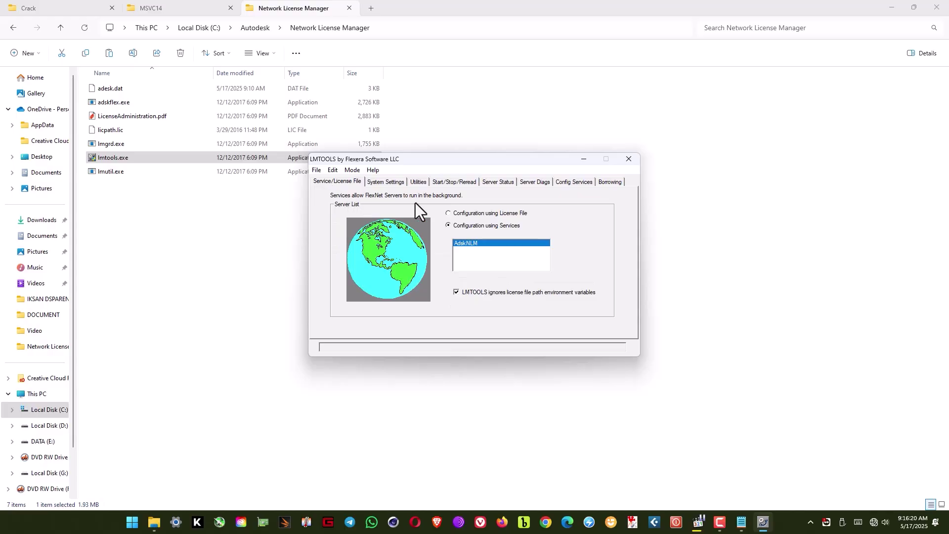
Close LMTOOLS and launch AutoCAD 2019 - English from a Start search for 'autocad'
{"action": "left_click", "coordinate": [630, 164]}
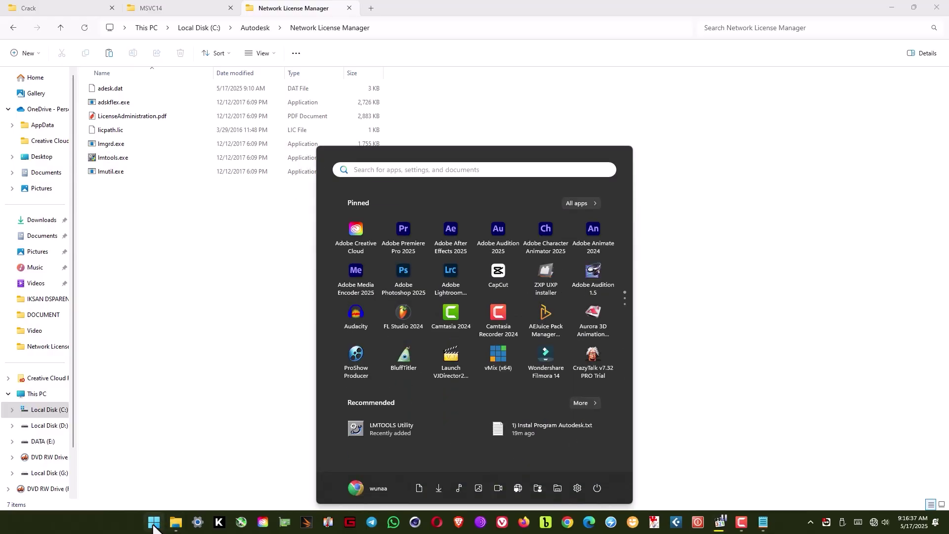
{"action": "type", "text": "au"}
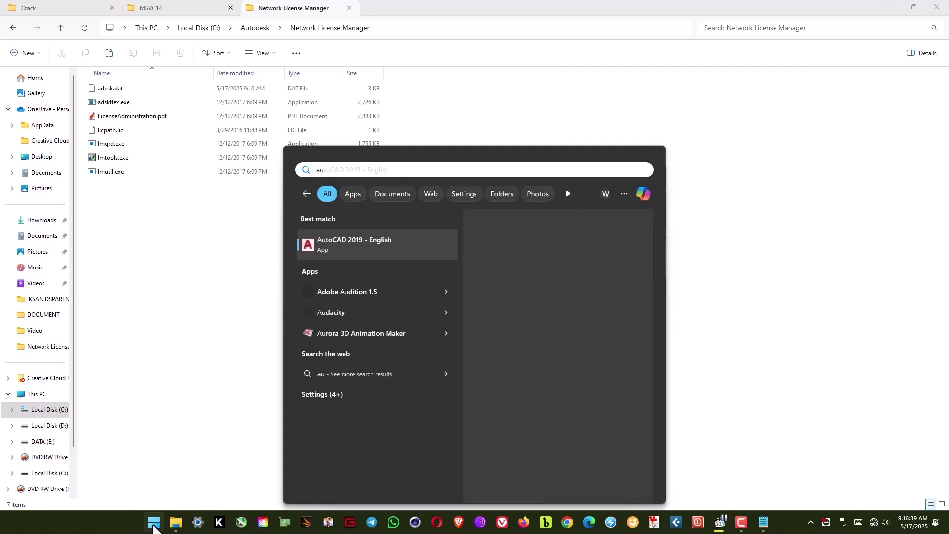
{"action": "type", "text": "tocad"}
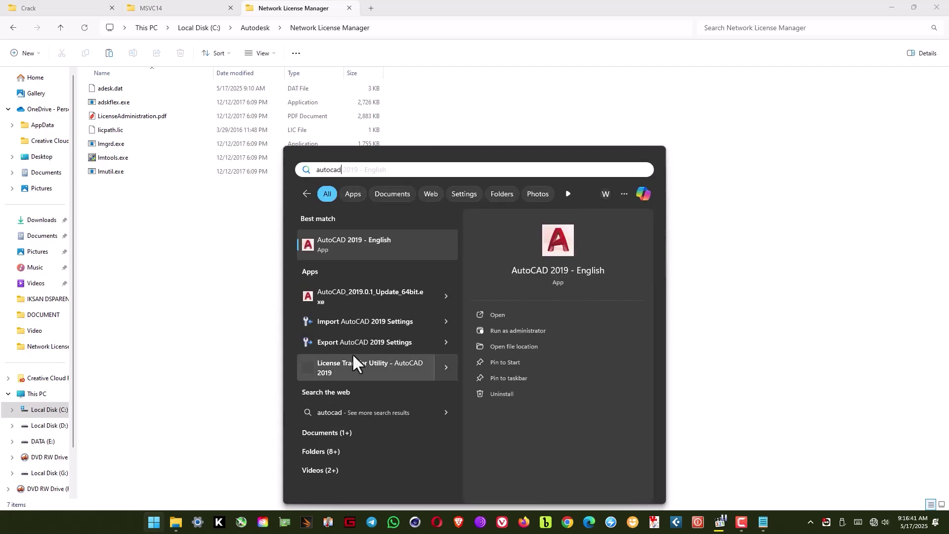
{"action": "left_click", "coordinate": [566, 261]}
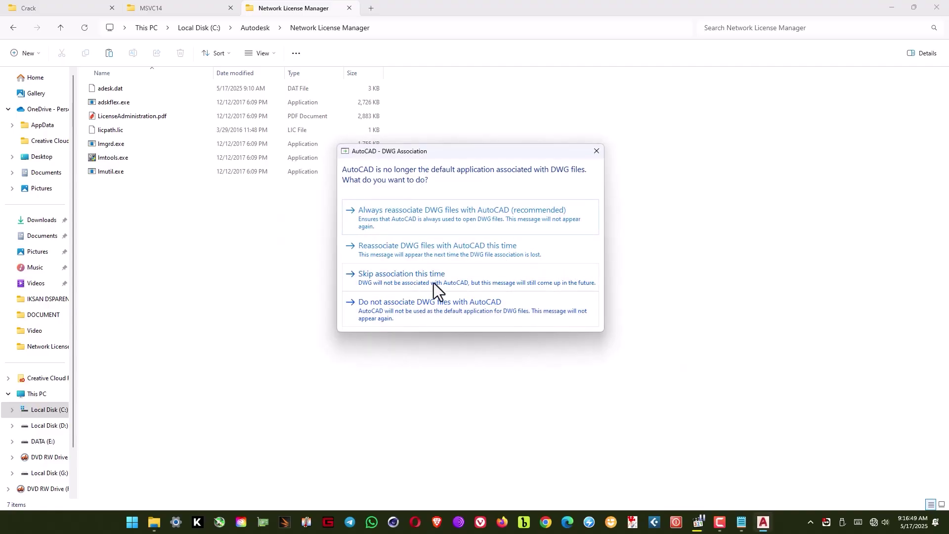
Skip DWG association this time and pick the Multi-user license type
{"action": "left_click", "coordinate": [421, 277]}
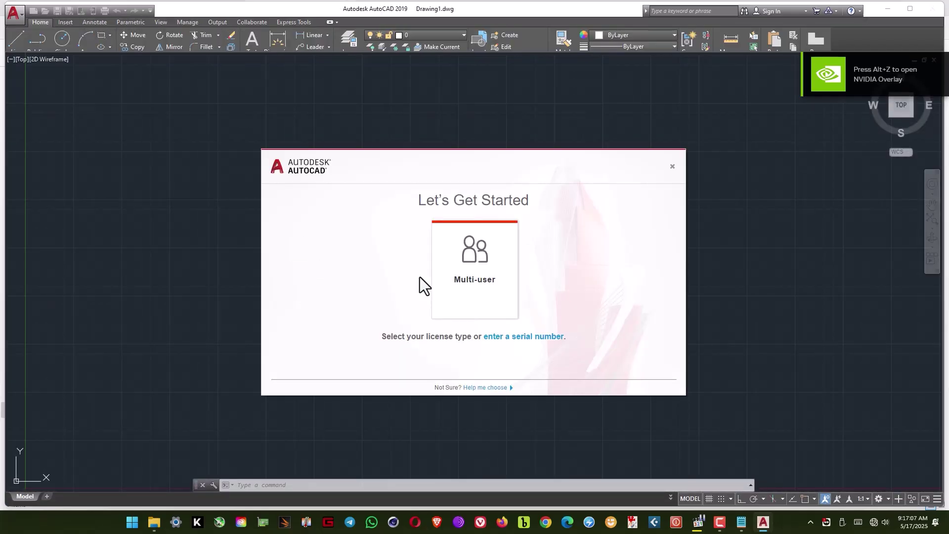
{"action": "left_click", "coordinate": [489, 286]}
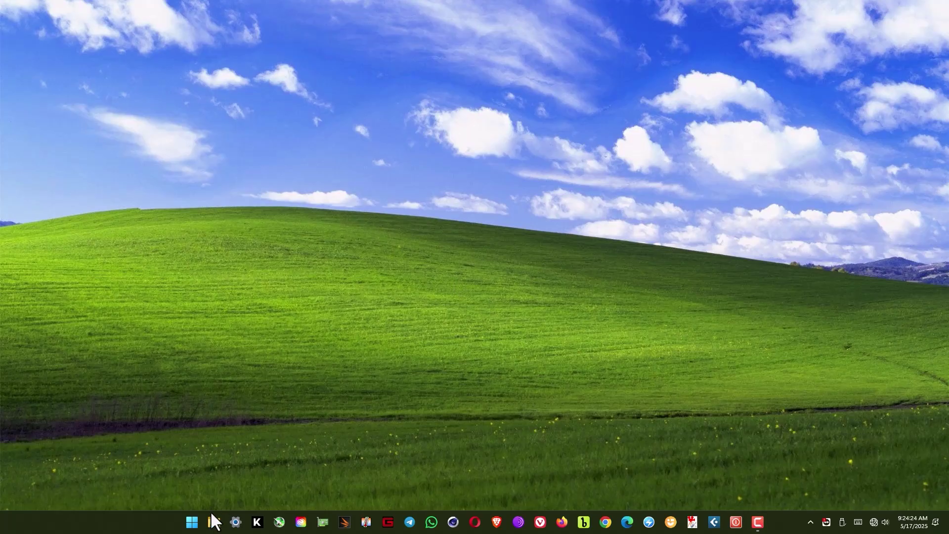
Search the Start menu for 'autocad' and launch AutoCAD 2019 - English
{"action": "left_click", "coordinate": [192, 523]}
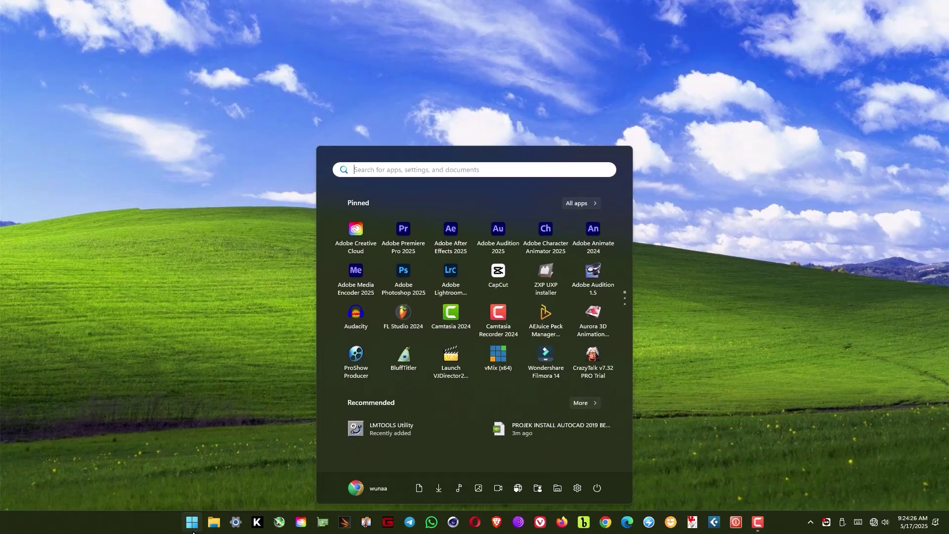
{"action": "type", "text": "autocad"}
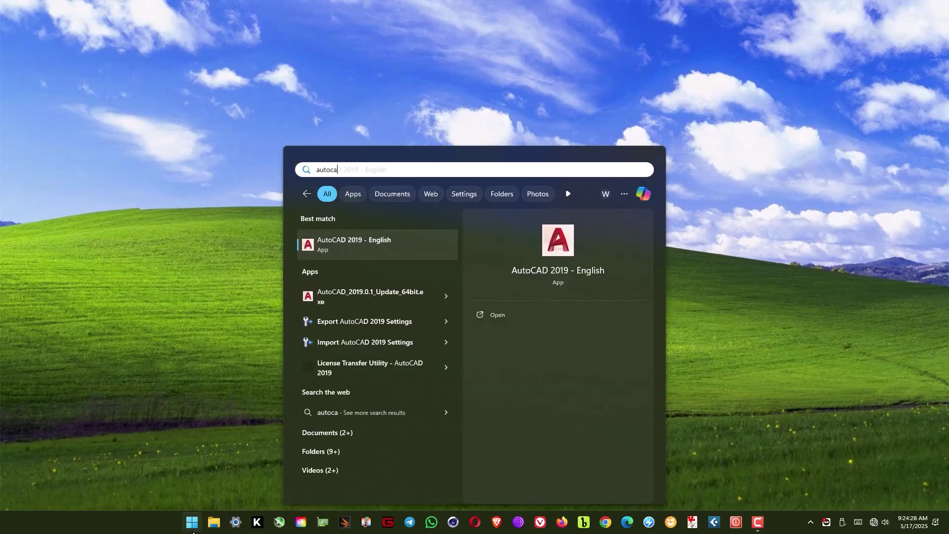
{"action": "left_click", "coordinate": [575, 249]}
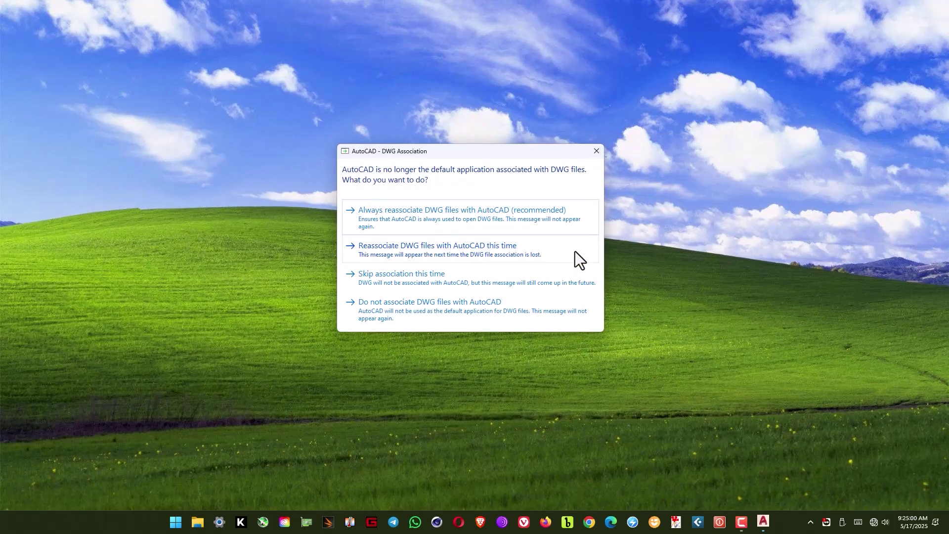
Skip DWG association, maximize AutoCAD, and cancel the Select template dialog
{"action": "left_click", "coordinate": [433, 280]}
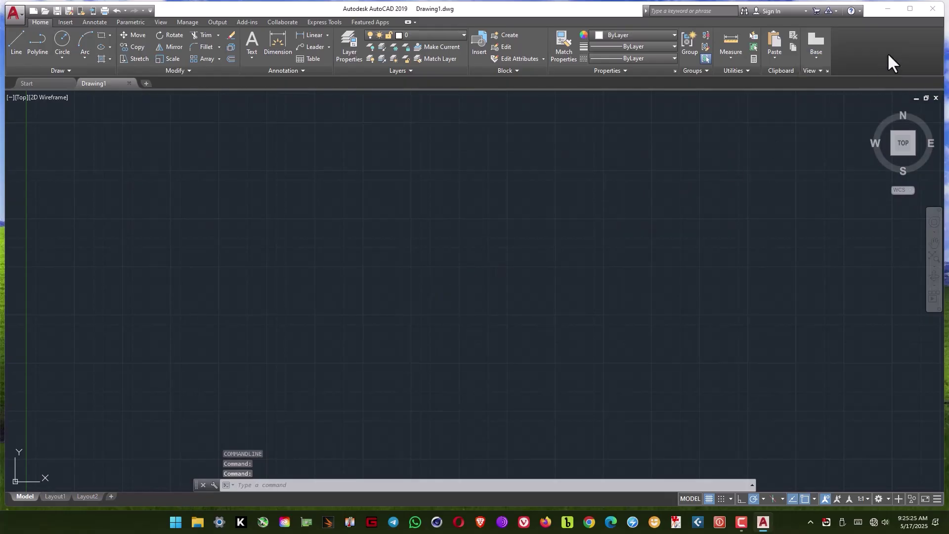
{"action": "left_click", "coordinate": [908, 10]}
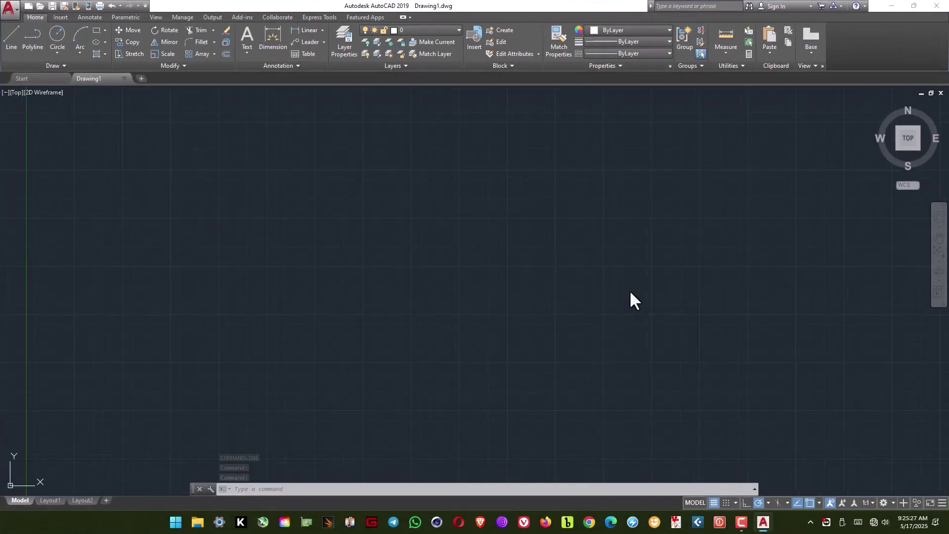
{"action": "left_click", "coordinate": [630, 290]}
{"action": "left_click", "coordinate": [447, 277]}
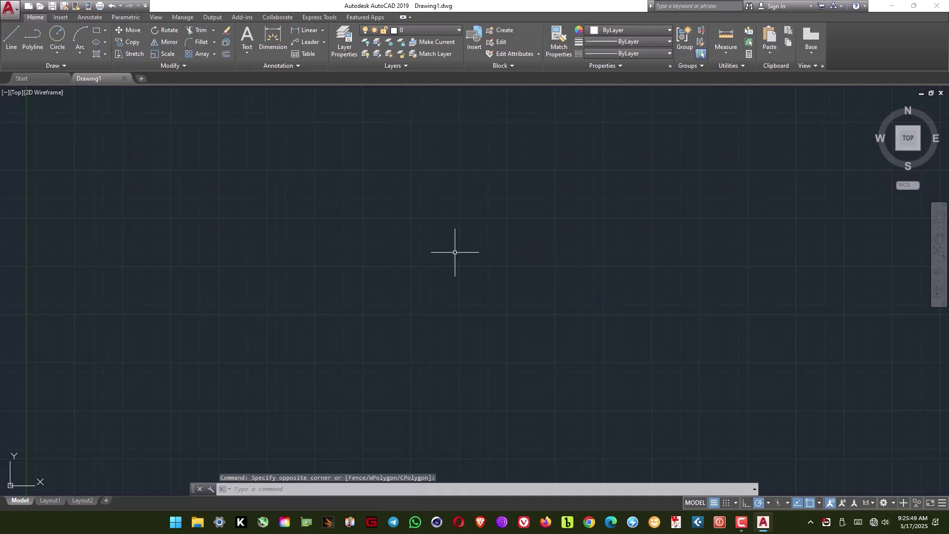
{"action": "left_click", "coordinate": [364, 263]}
{"action": "left_click", "coordinate": [276, 280]}
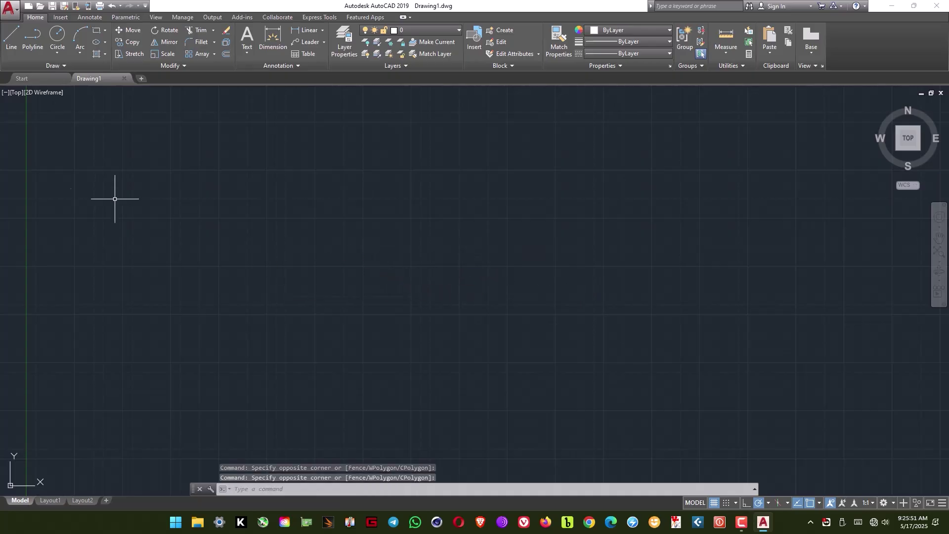
{"action": "left_click", "coordinate": [28, 7]}
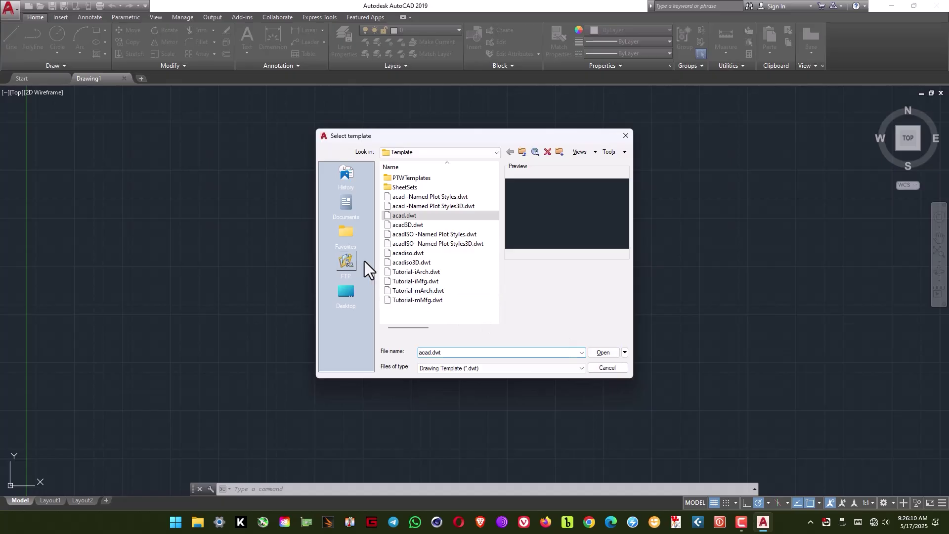
{"action": "left_click", "coordinate": [626, 137]}
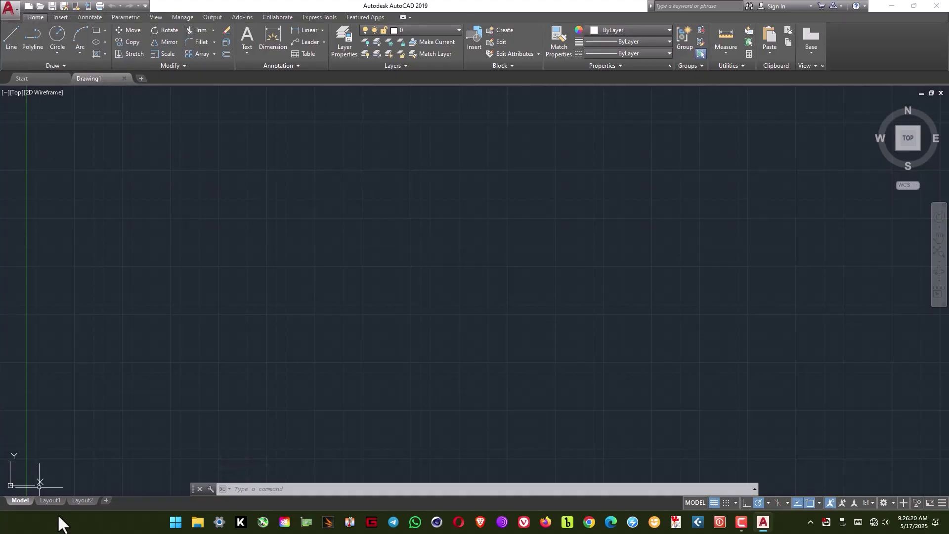
View Layout1 and Layout2, return to Model, and draw the first circle
{"action": "left_click", "coordinate": [51, 500]}
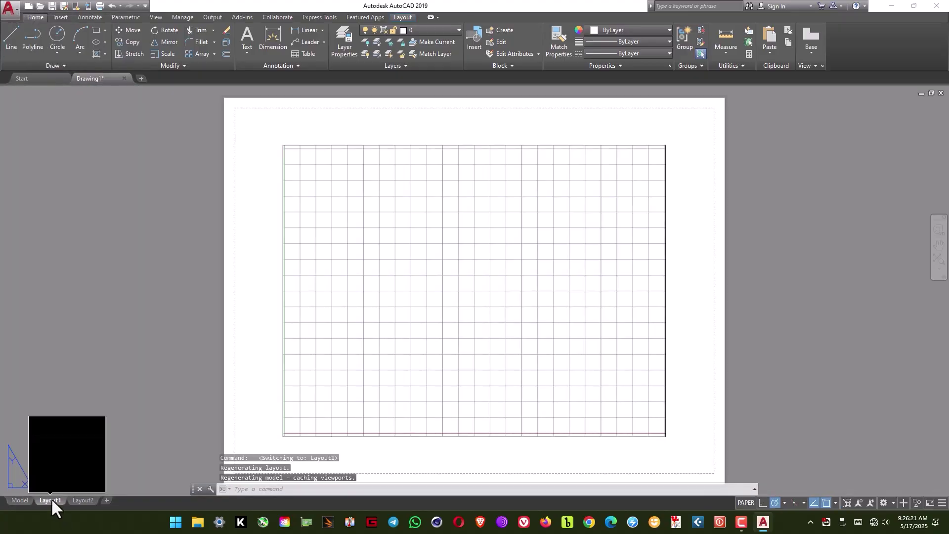
{"action": "left_click", "coordinate": [84, 501]}
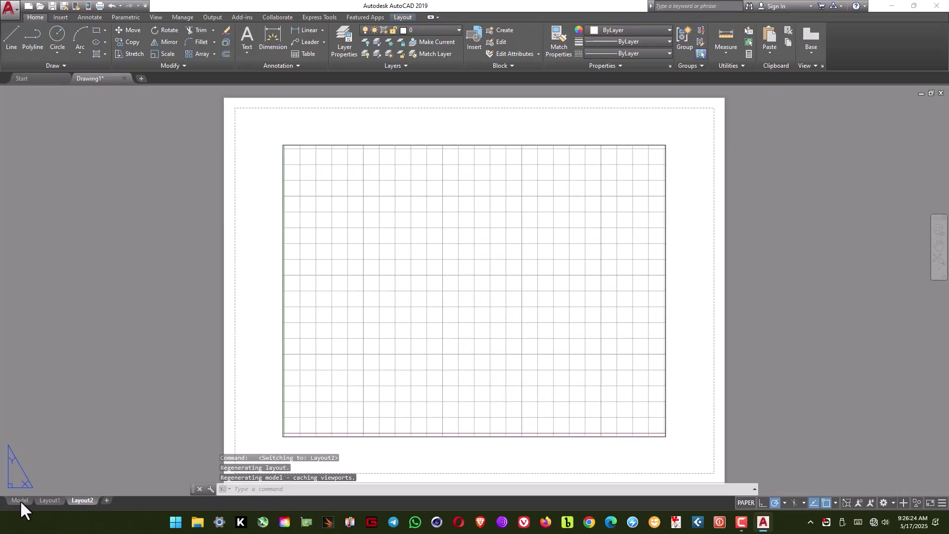
{"action": "left_click", "coordinate": [20, 501]}
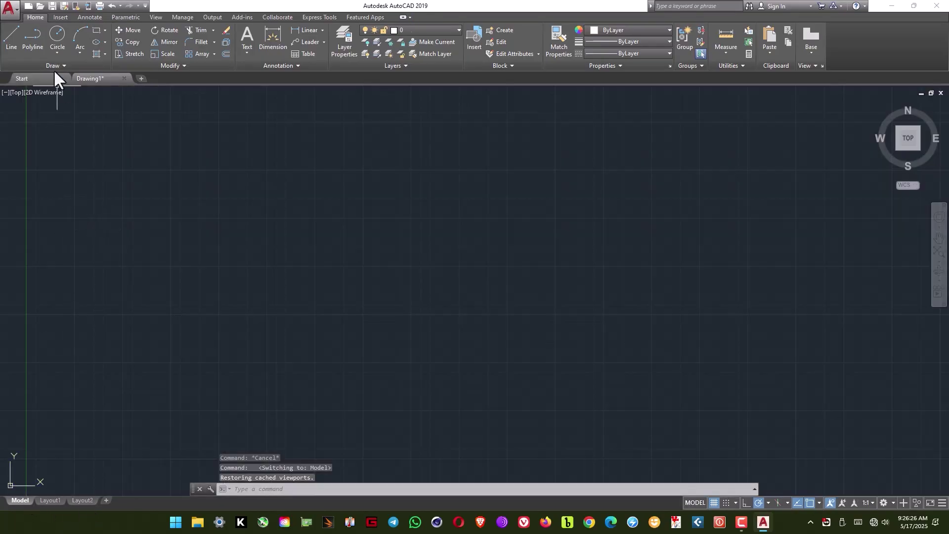
{"action": "left_click", "coordinate": [58, 35]}
{"action": "left_click", "coordinate": [244, 163]}
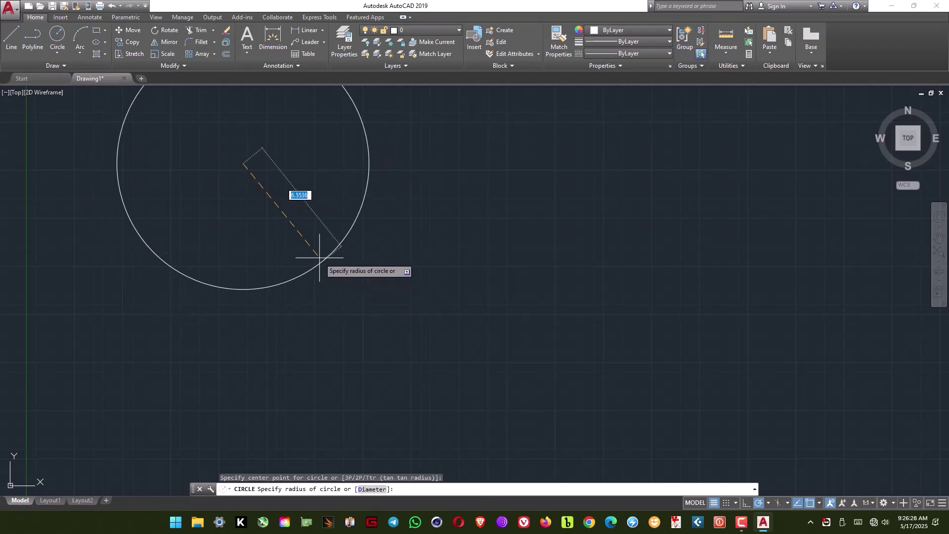
{"action": "left_click", "coordinate": [268, 188]}
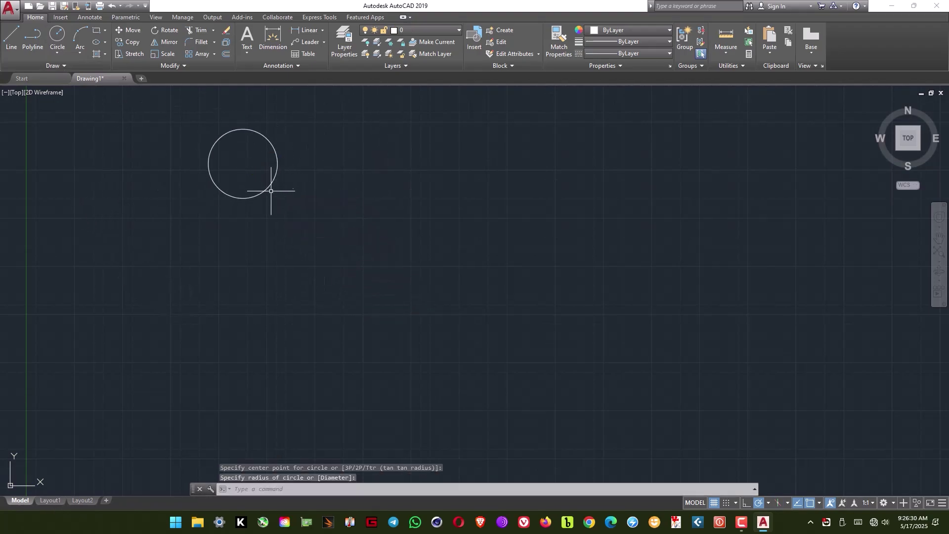
{"action": "left_click", "coordinate": [268, 189]}
Draw three more circles: one right, one below at radius 0.9634, one largest
{"action": "left_click", "coordinate": [54, 37]}
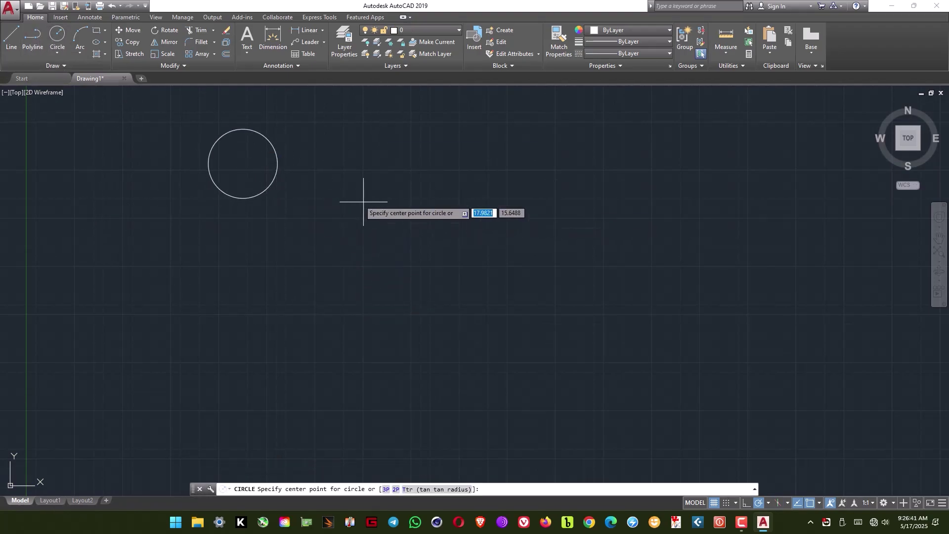
{"action": "left_click", "coordinate": [302, 152]}
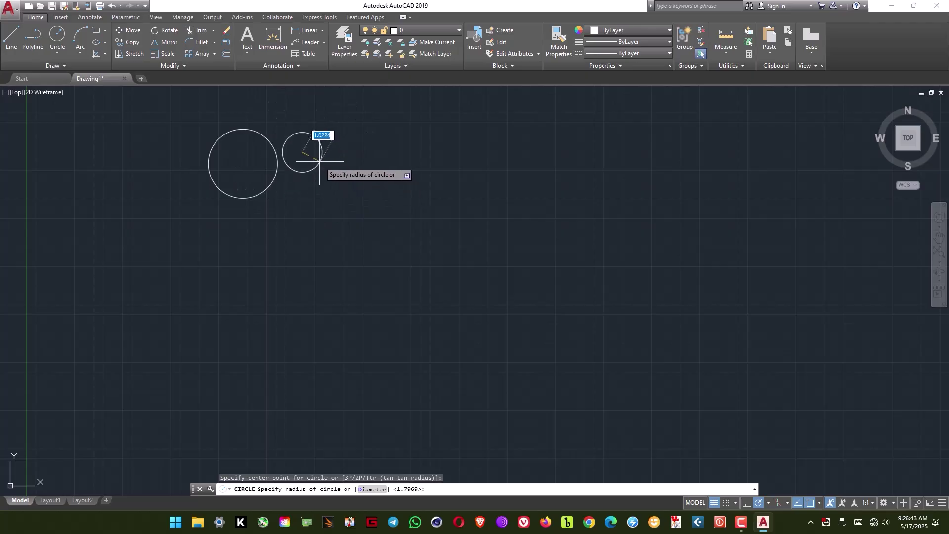
{"action": "left_click", "coordinate": [322, 140]}
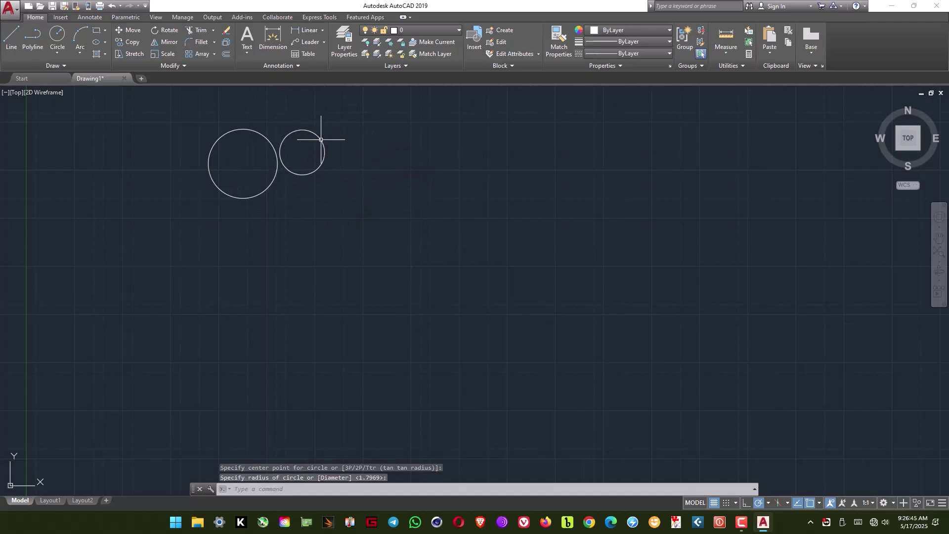
{"action": "left_click", "coordinate": [58, 37]}
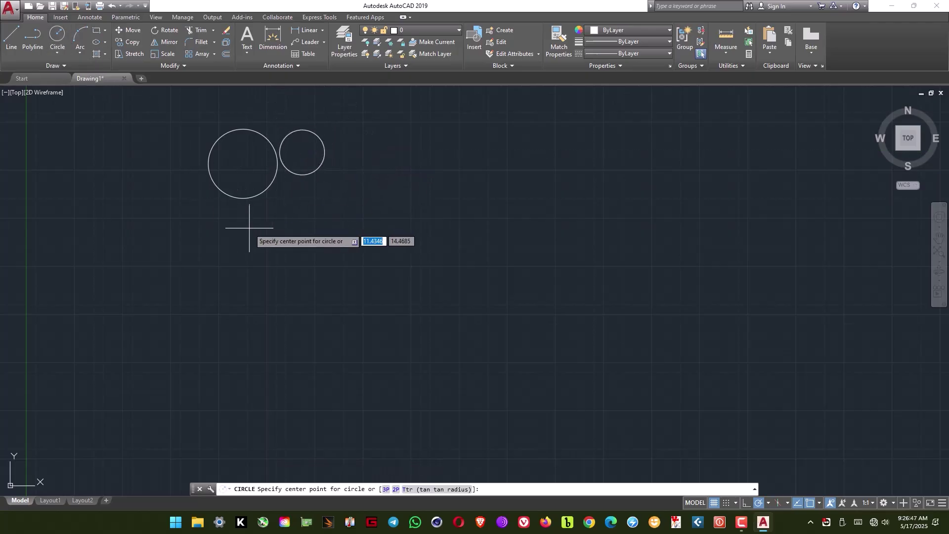
{"action": "left_click", "coordinate": [280, 207]}
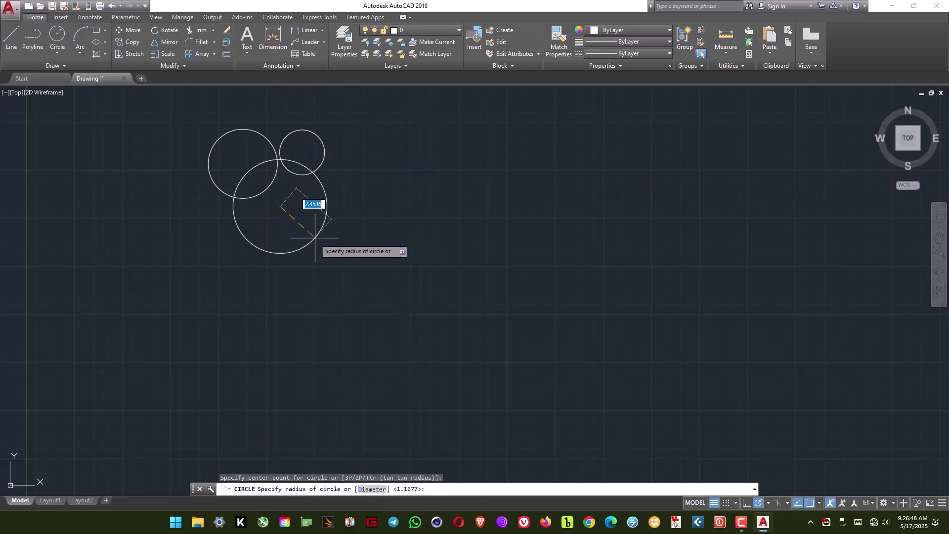
{"action": "left_click", "coordinate": [292, 221]}
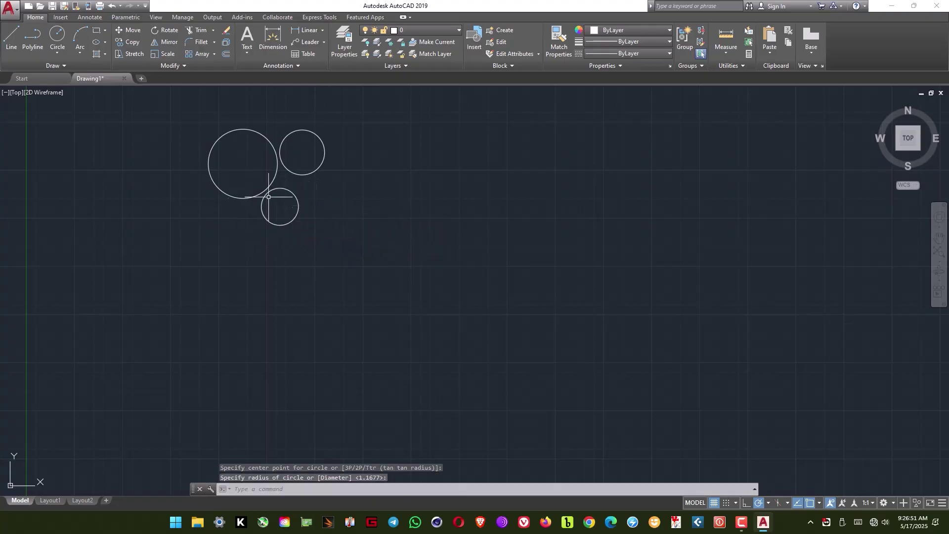
{"action": "left_click", "coordinate": [55, 44]}
{"action": "left_click", "coordinate": [357, 203]}
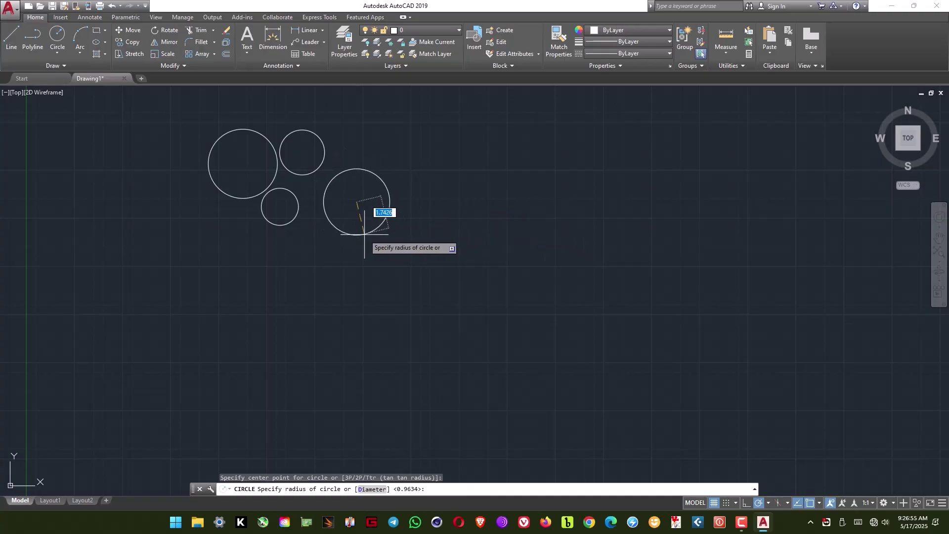
{"action": "left_click", "coordinate": [375, 246]}
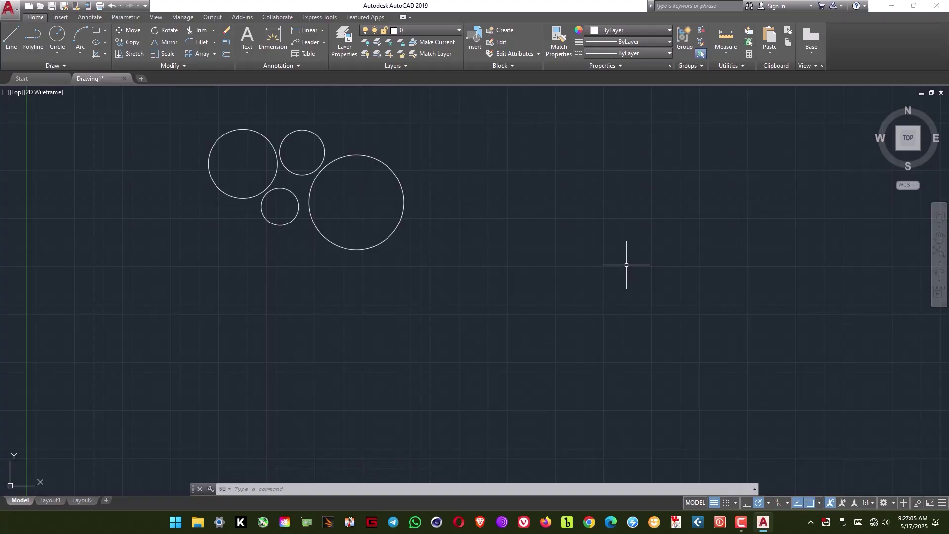
{"action": "left_click", "coordinate": [100, 5]}
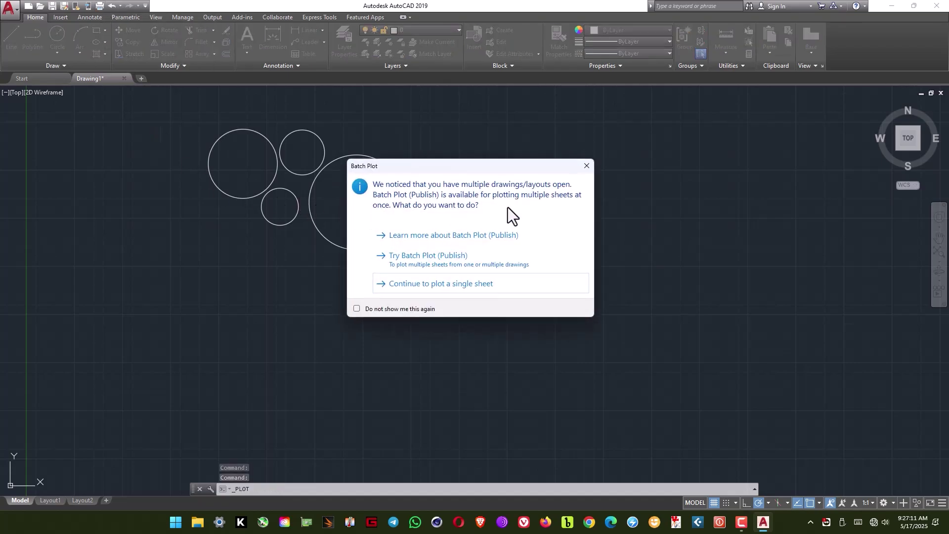
{"action": "left_click", "coordinate": [587, 166]}
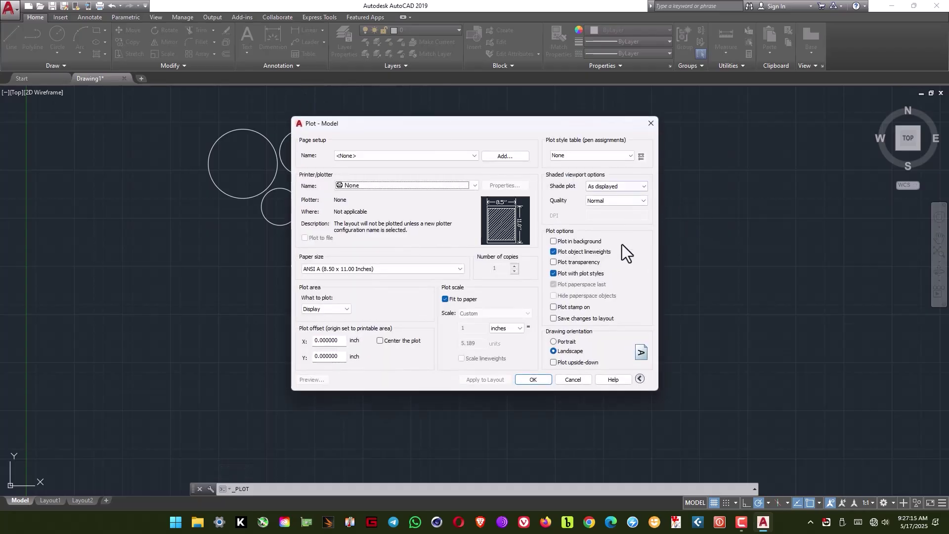
{"action": "left_click", "coordinate": [652, 124]}
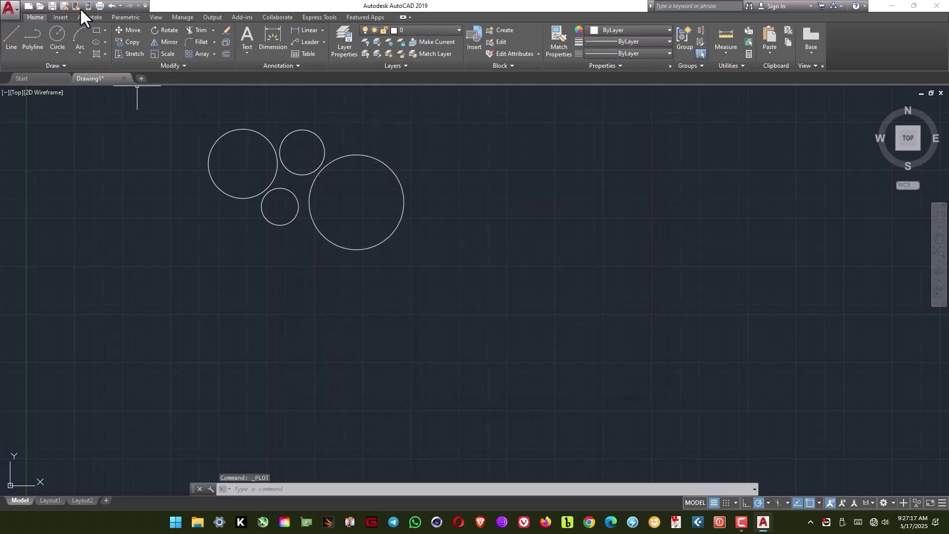
{"action": "left_click", "coordinate": [54, 7]}
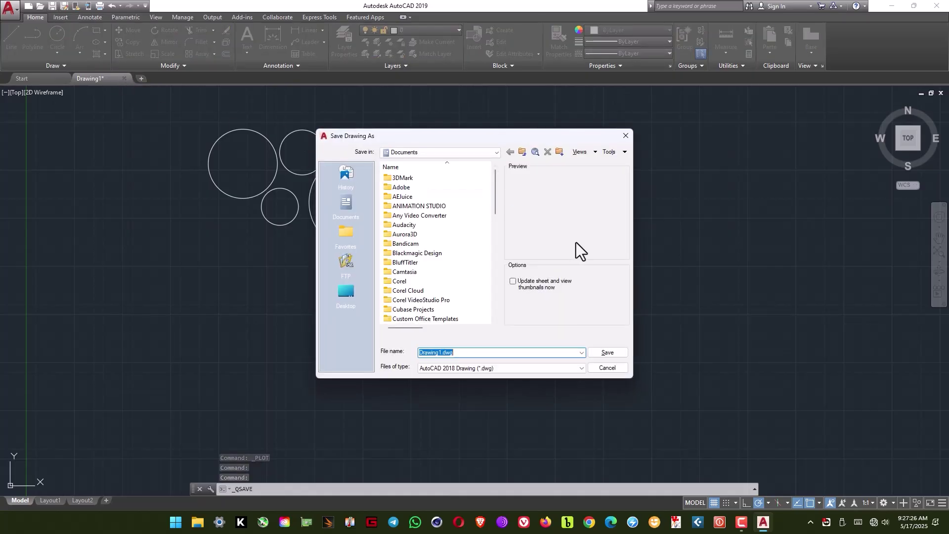
{"action": "left_click", "coordinate": [618, 369]}
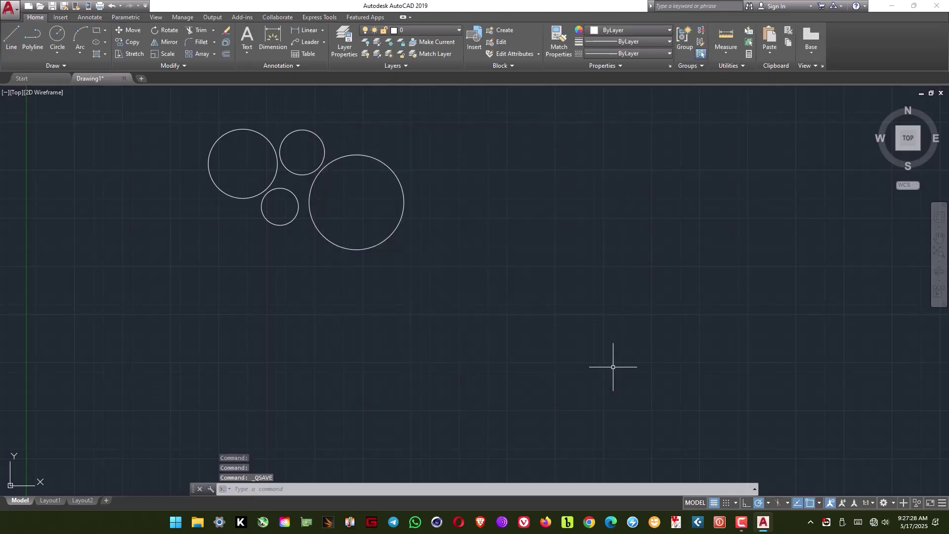